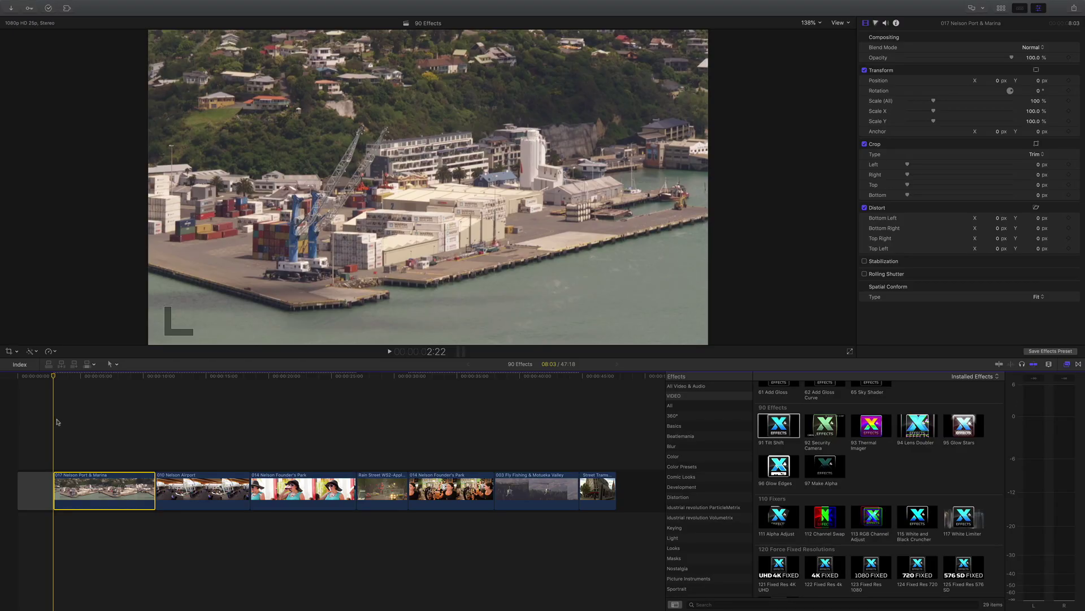
Apply 91 Tilt Shift to the 017 Nelson Port & Marina clip and lower its focus band toward the dock.
left_click_drag(56, 378, 82, 435)
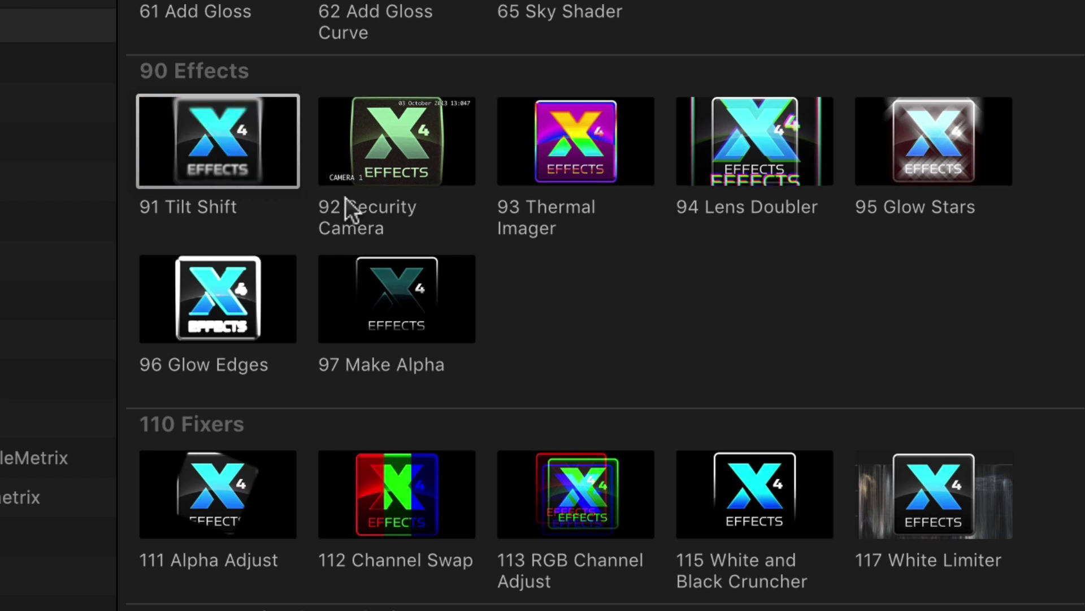
left_click_drag(230, 144, 101, 495)
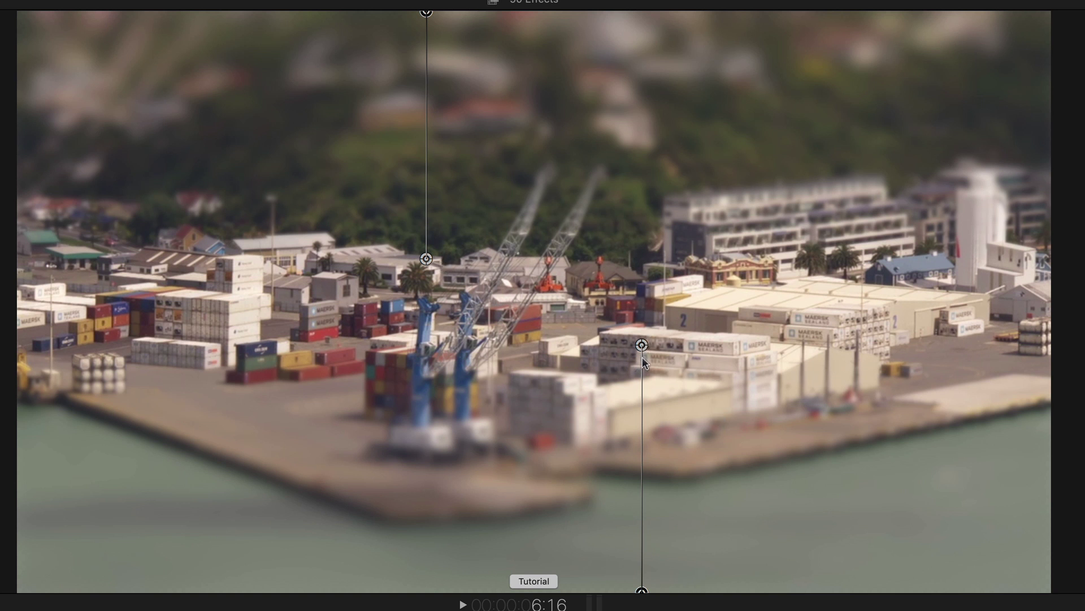
left_click_drag(642, 346, 646, 446)
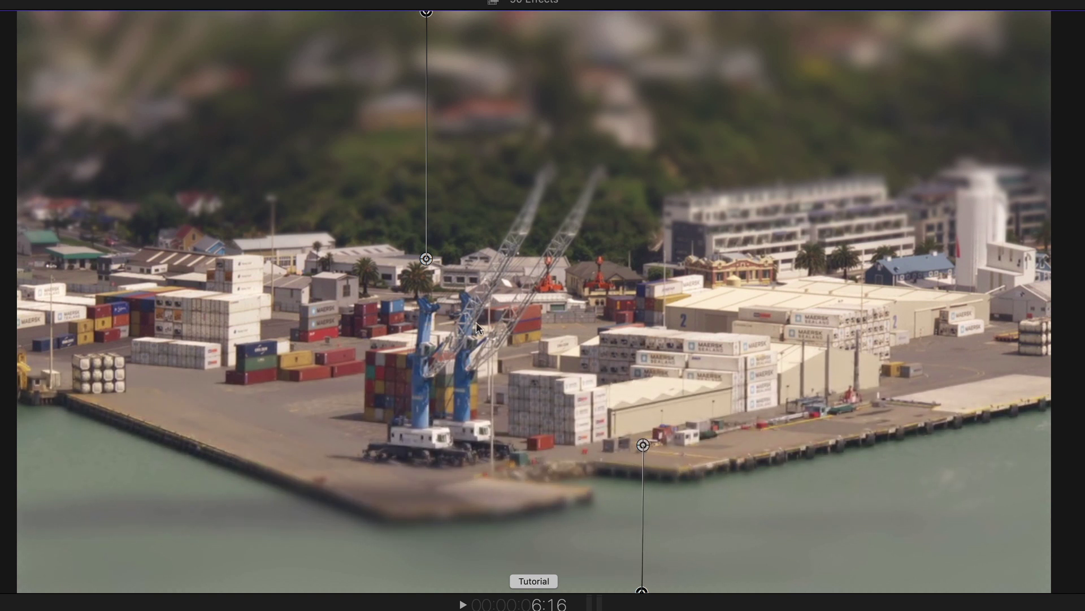
left_click_drag(431, 259, 432, 281)
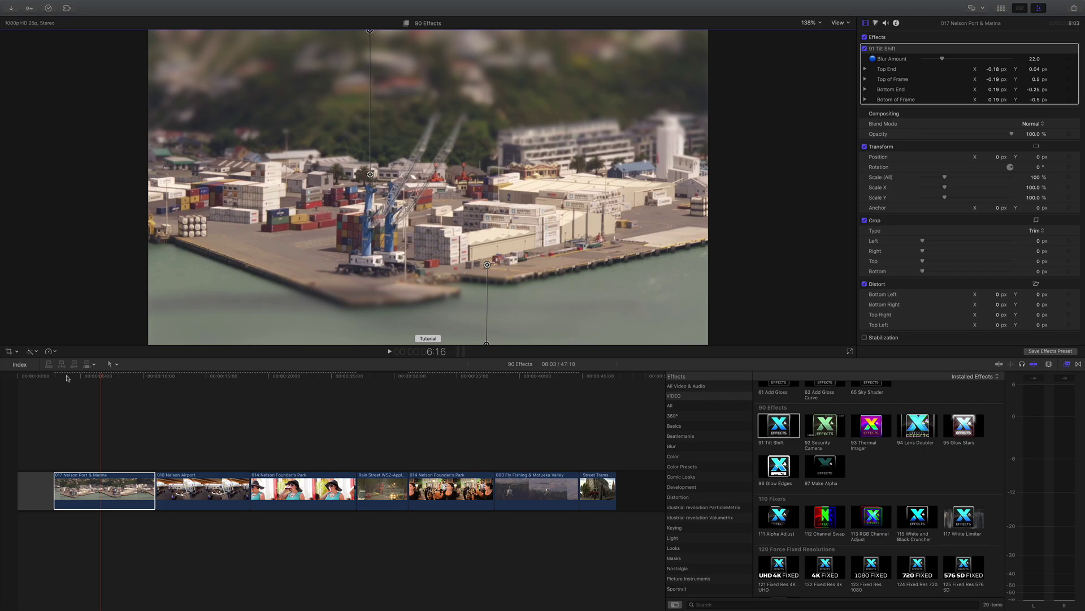
Replay the port clip and reduce the Tilt Shift Blur Amount to 10.51.
left_click(69, 377)
key("space")
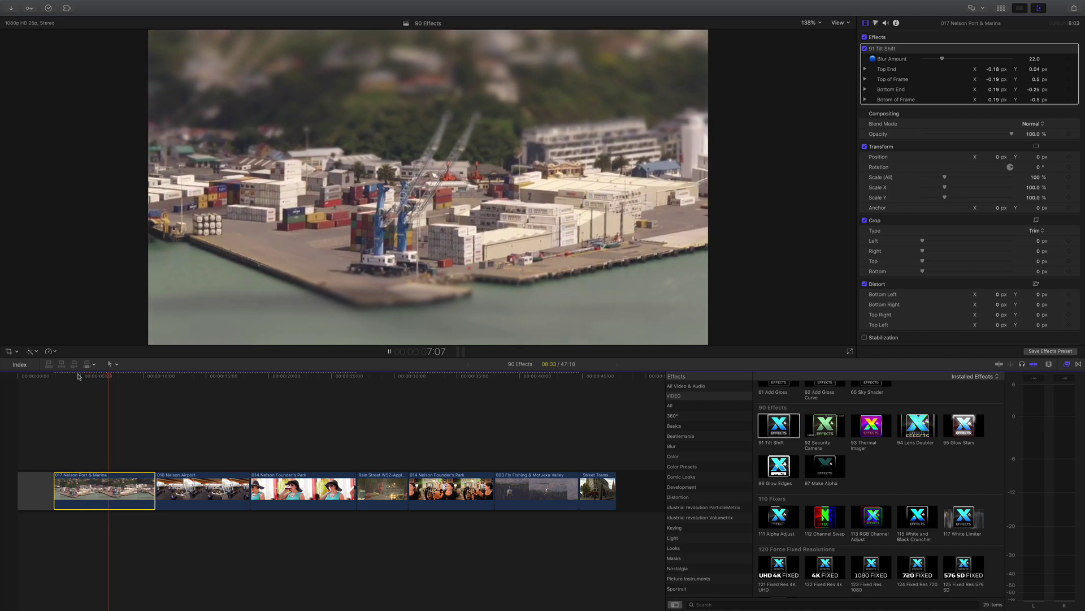
key("space")
left_click(102, 377)
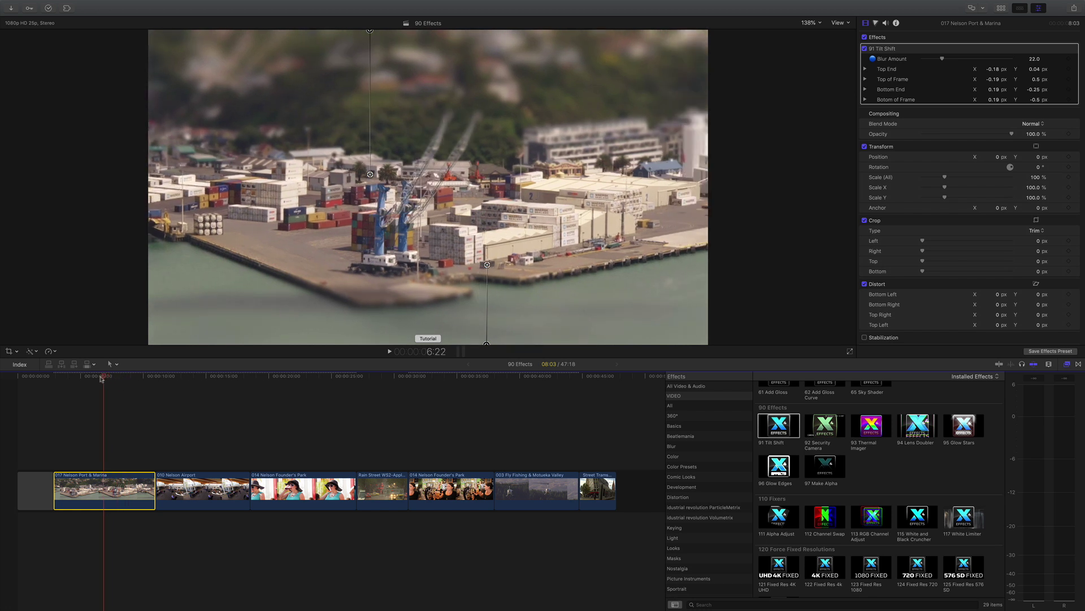
key("space")
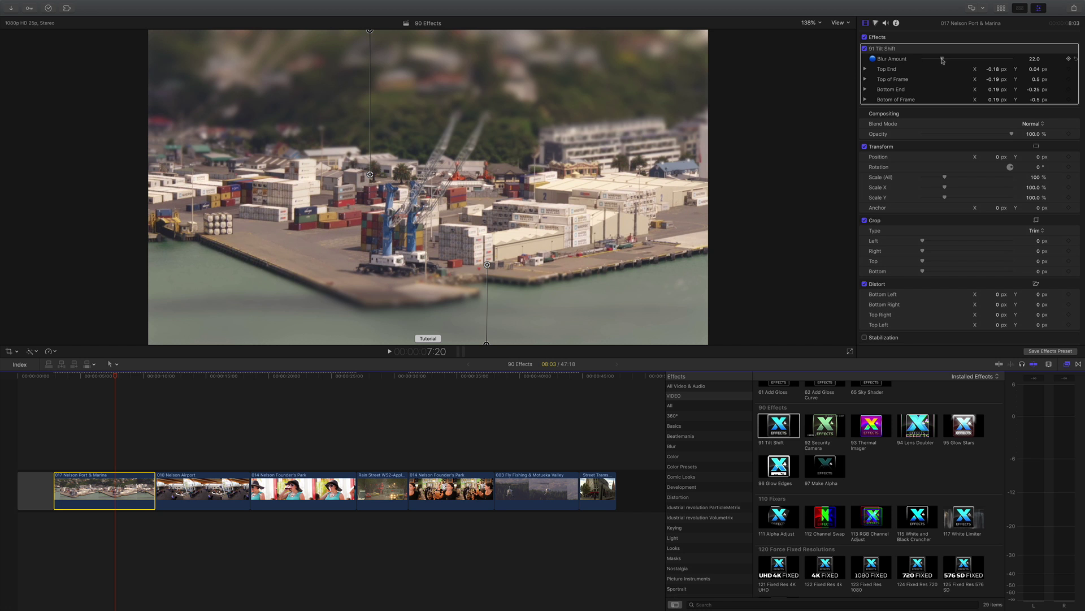
mouse_move(943, 61)
left_mouse_down()
mouse_move(1015, 60)
mouse_move(932, 61)
left_mouse_up()
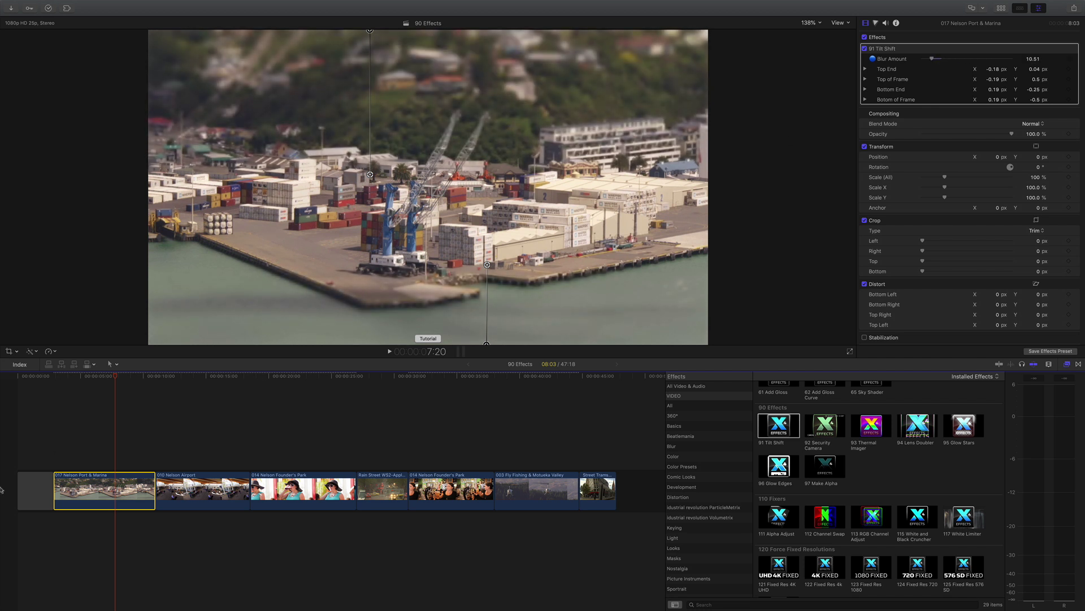
Tilt the focus band diagonally along the cranes by moving its top and bottom edges.
left_click(77, 374)
key("space")
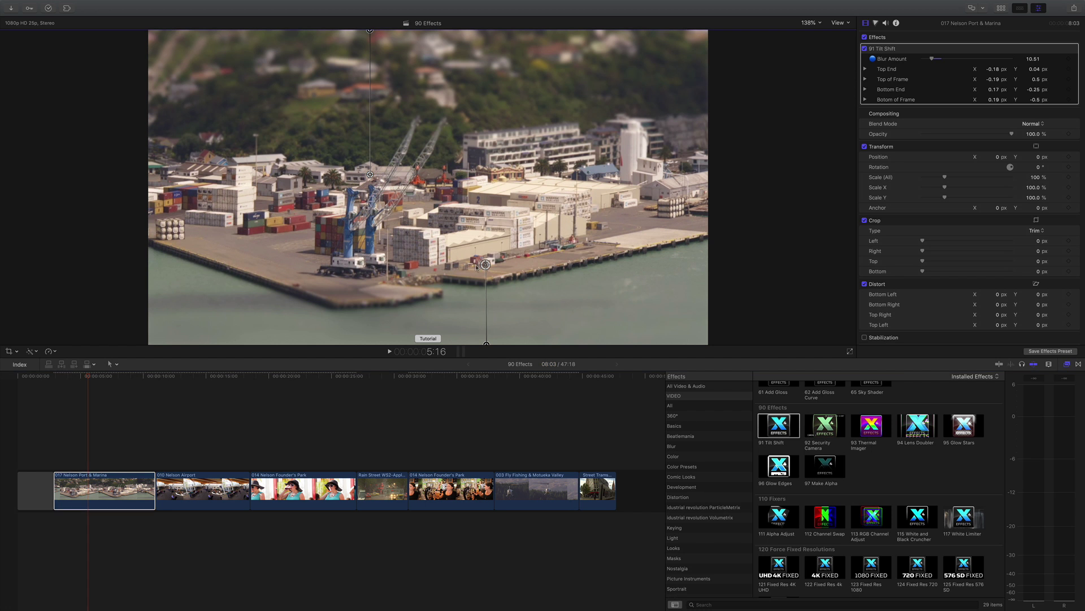
left_click_drag(488, 265, 436, 267)
left_click_drag(383, 173, 405, 160)
left_click_drag(434, 269, 451, 269)
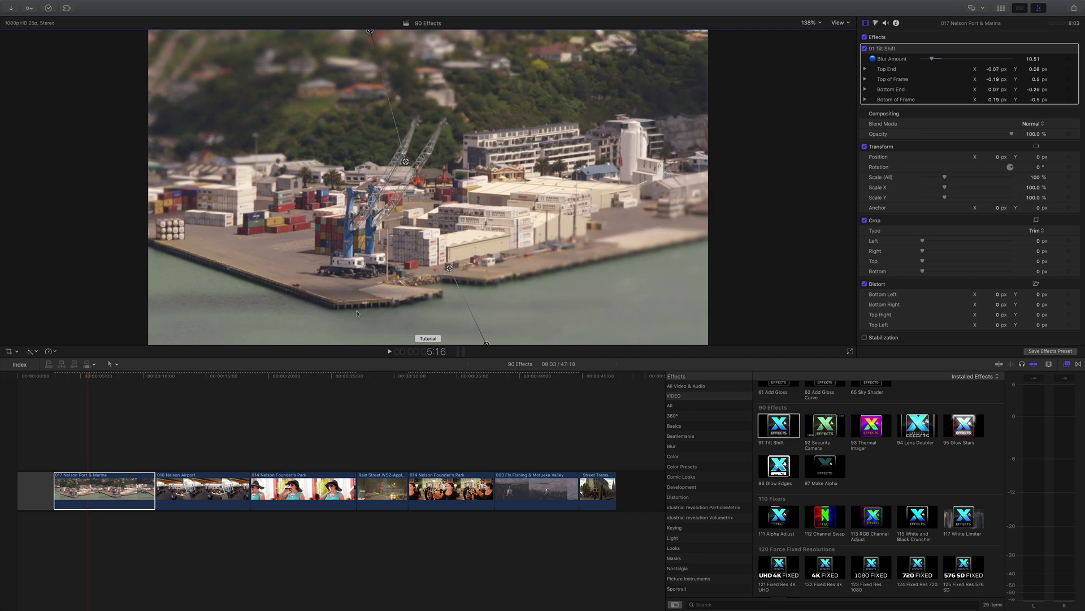
key("space")
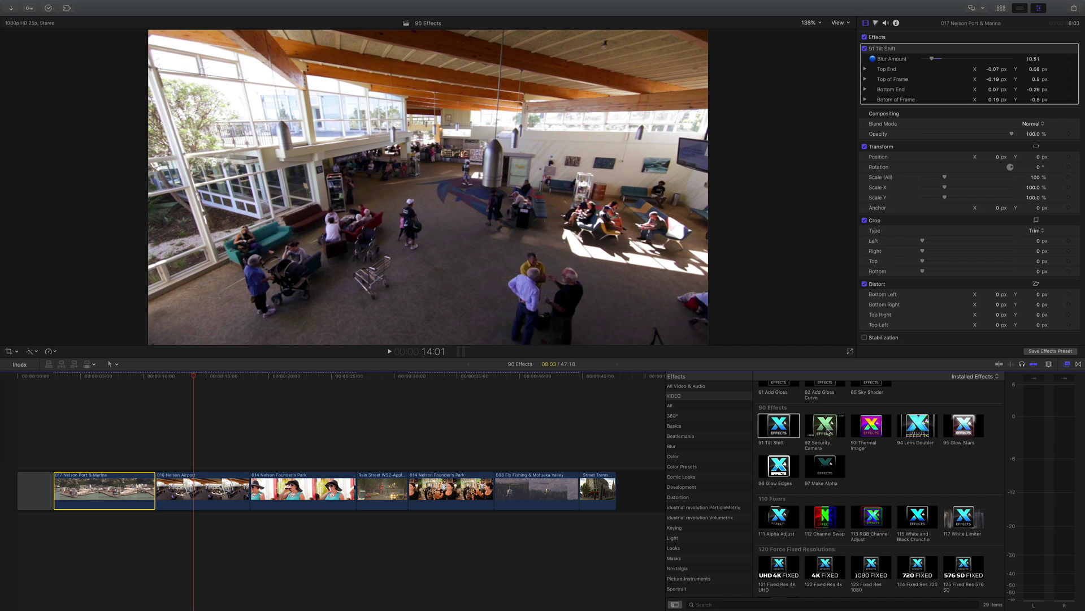
Apply 92 Security Camera to the 010 Nelson Airport clip, play it, and select the clip.
left_click_drag(825, 425, 199, 488)
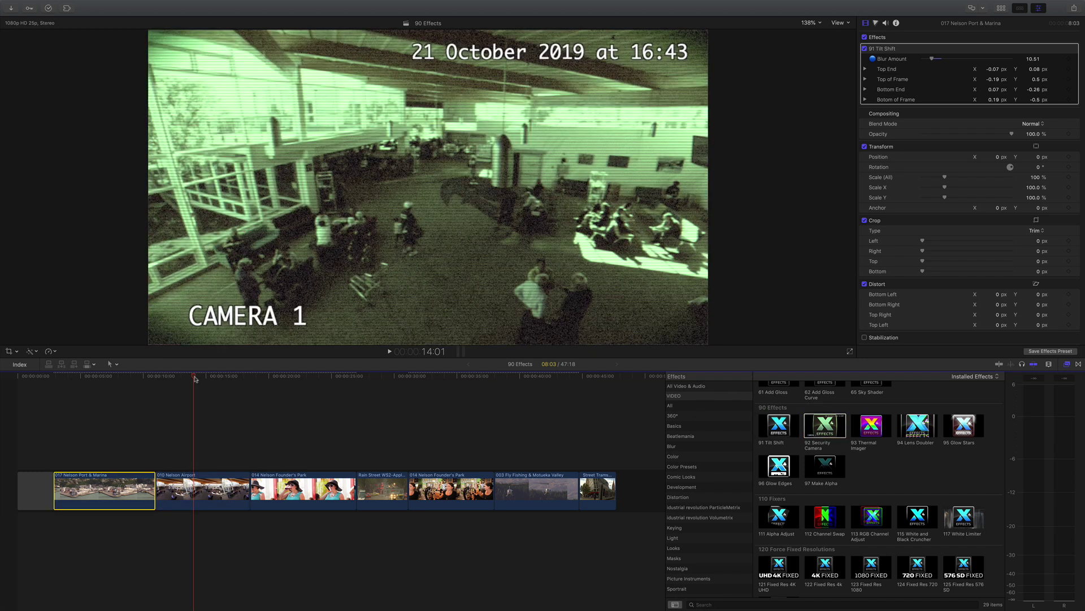
key("space")
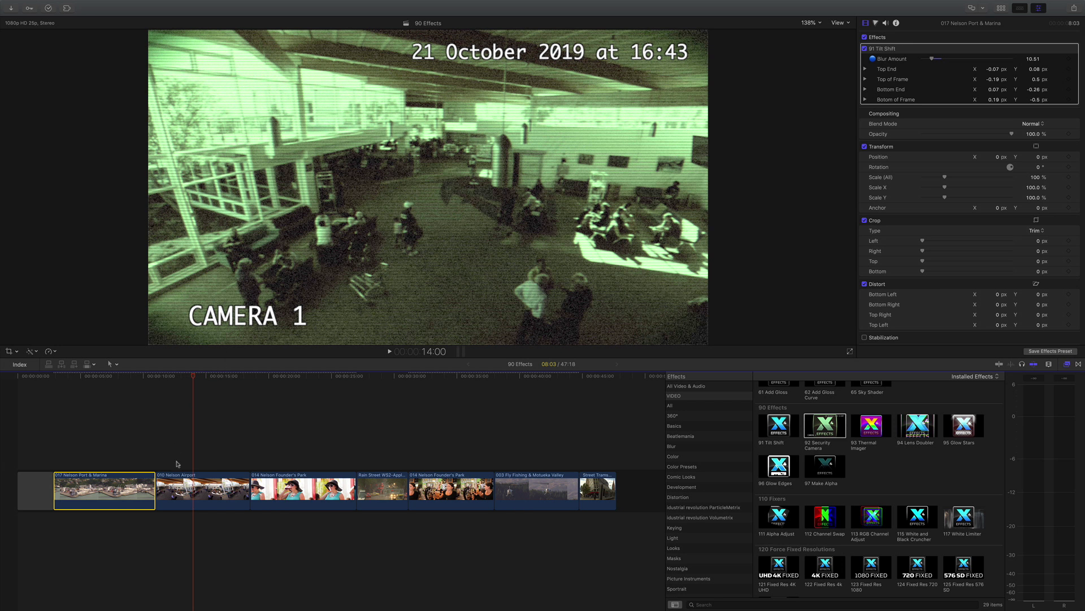
left_click(190, 479)
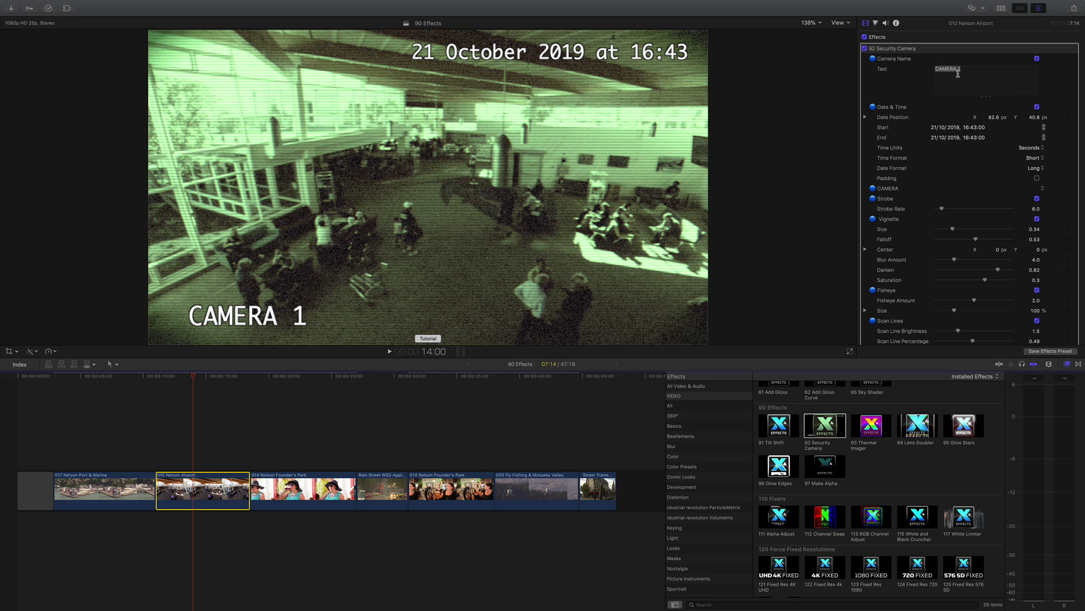
Raise the CAMERA 1 label, and set Vignette Size to 0.58 and Fisheye Amount to 5.0.
left_click_drag(227, 321, 224, 312)
scroll(936, 128, "down", 3)
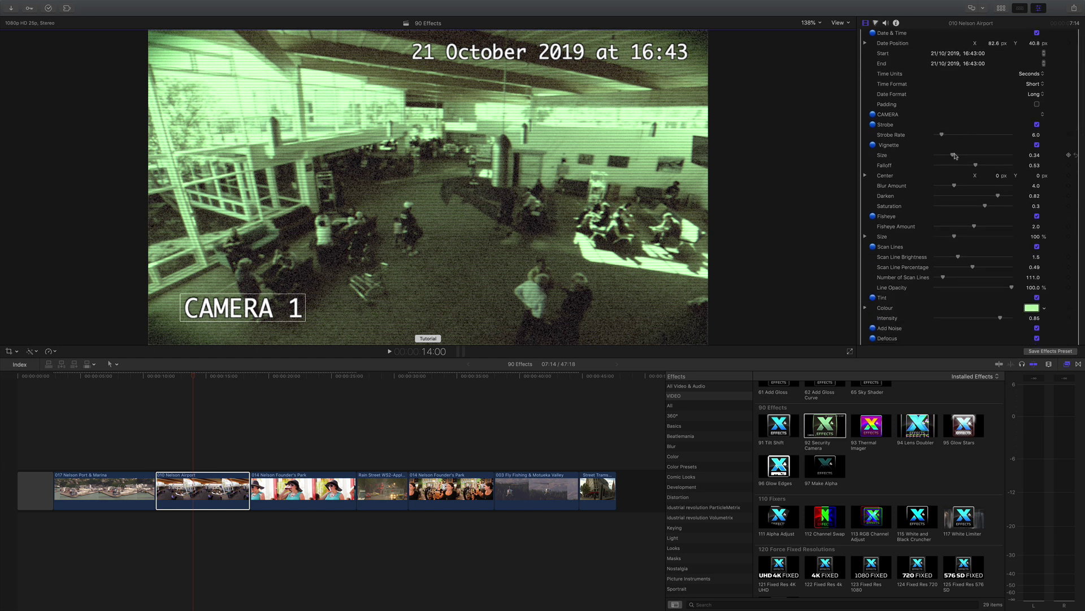
left_click_drag(953, 157, 965, 158)
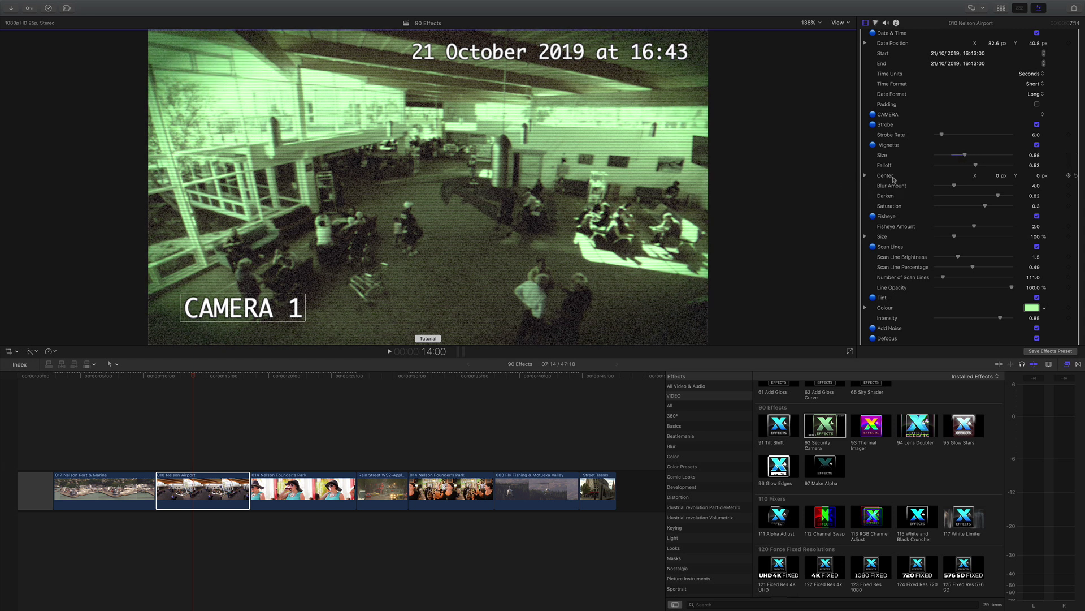
scroll(893, 179, "down", 3)
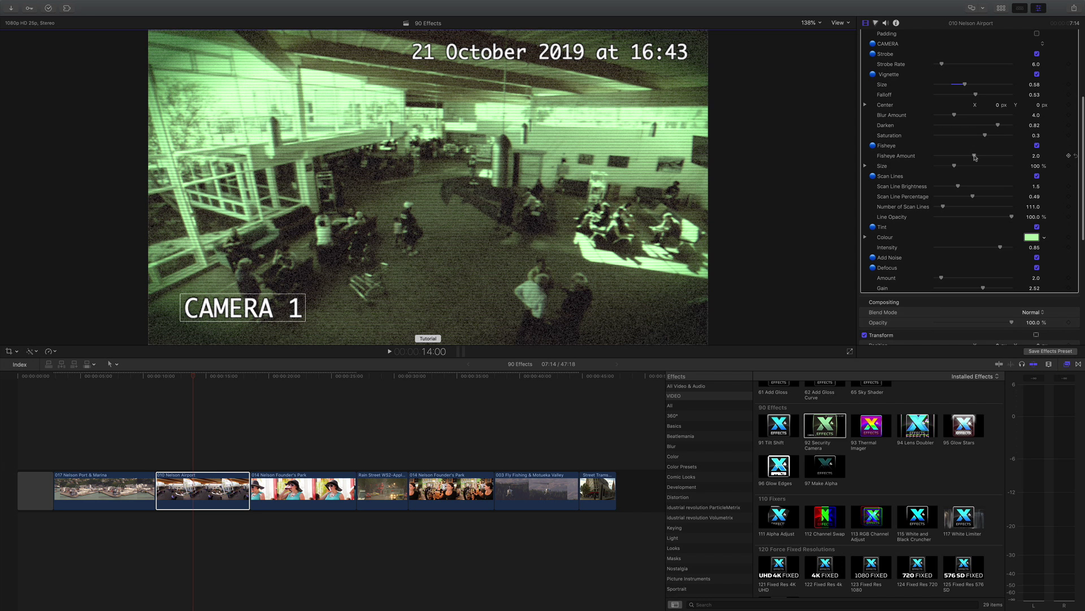
left_click(975, 157)
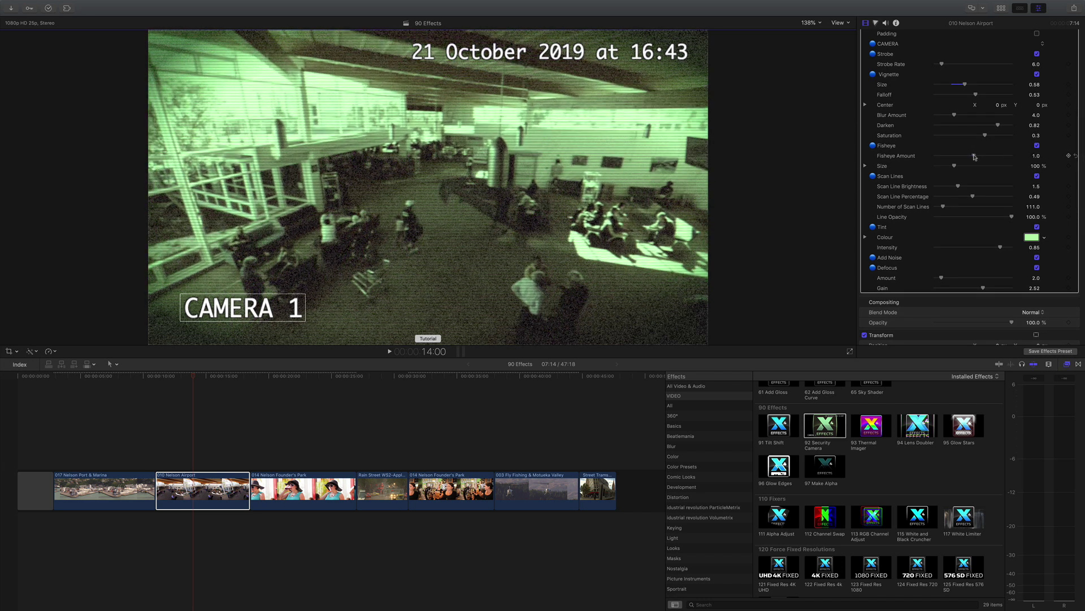
left_click_drag(975, 157, 977, 156)
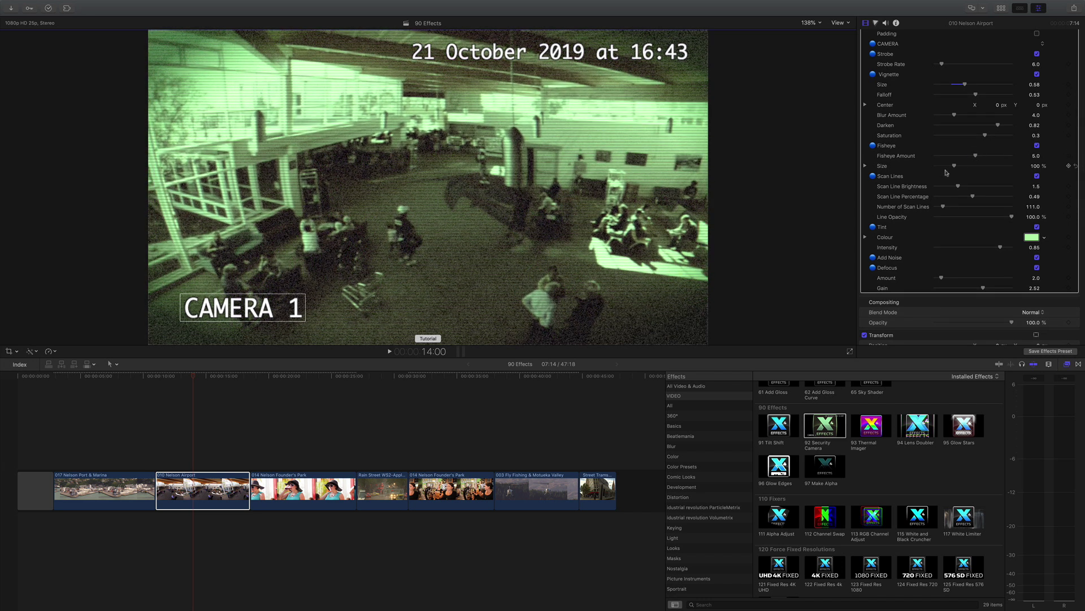
Set Scan Line Brightness to 2.17 and Defocus Amount to 1.0, then play back the airport clip.
scroll(946, 173, "down", 2)
left_click(954, 147)
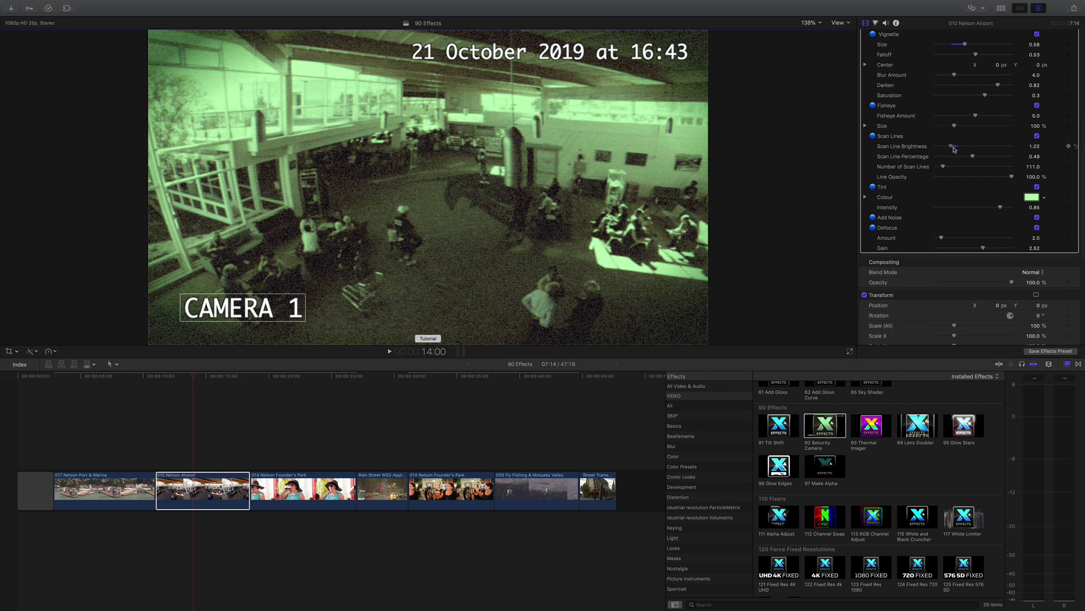
left_click_drag(954, 148, 973, 148)
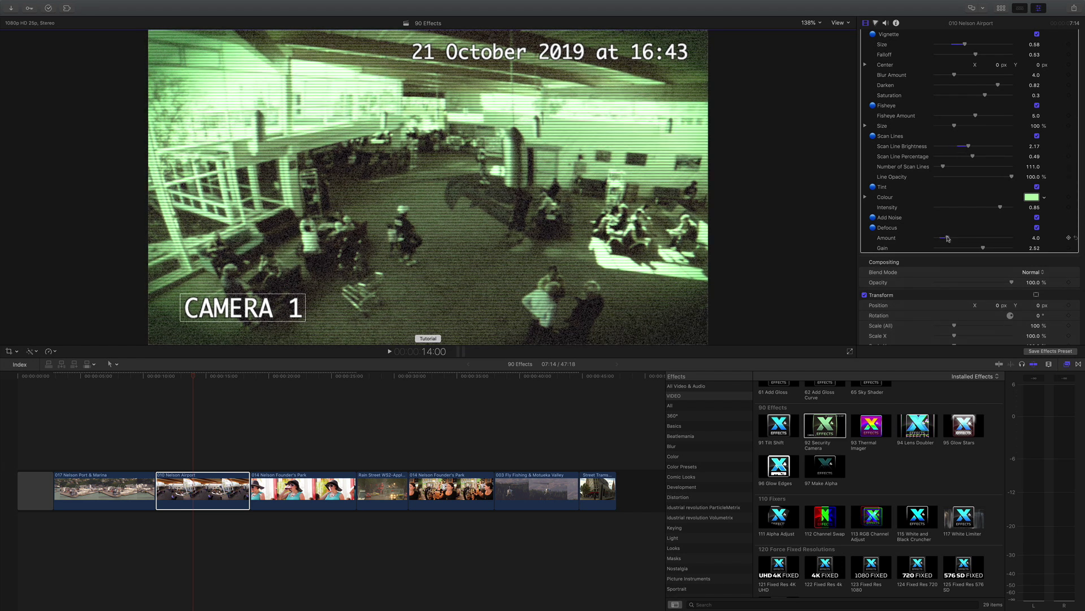
left_click_drag(941, 239, 937, 238)
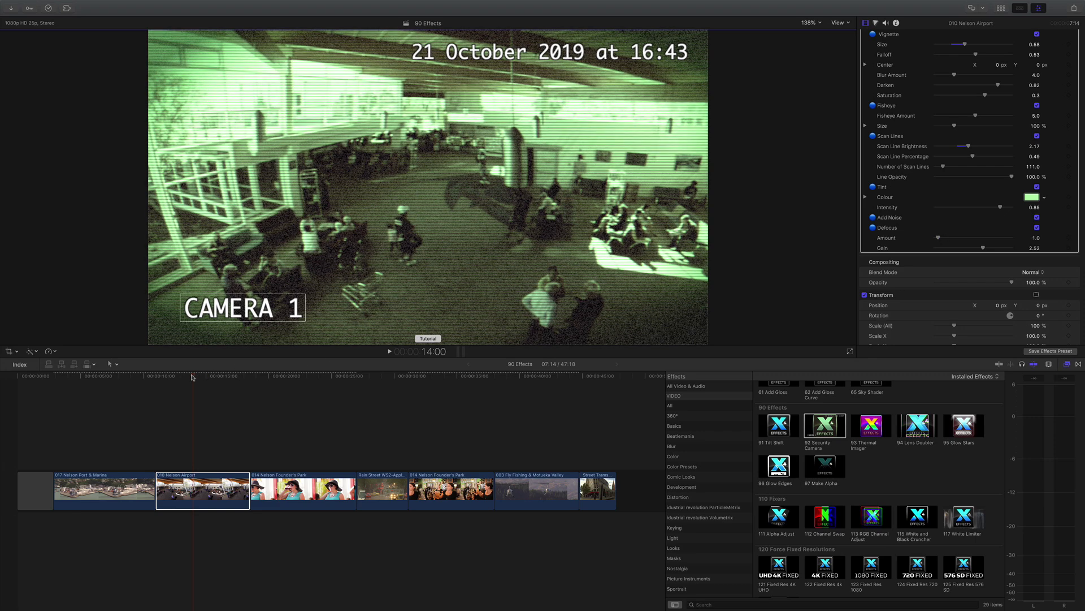
left_click(164, 376)
key("space")
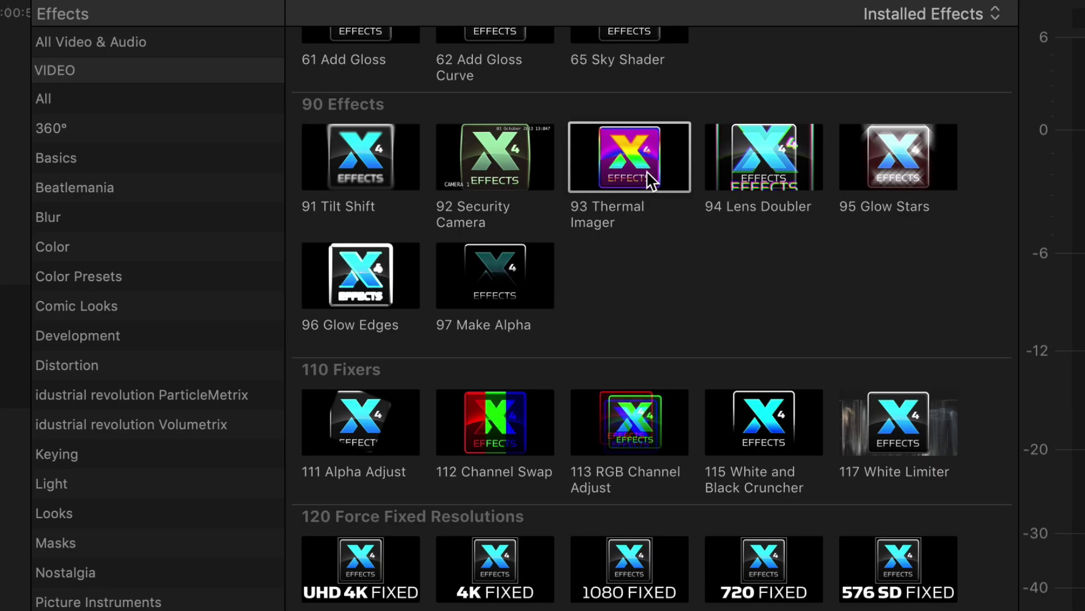
Apply 93 Thermal Imager to the 014 Nelson Founder's Park clip, keeping Luminance as Map Channel.
left_click_drag(650, 180, 0, 338)
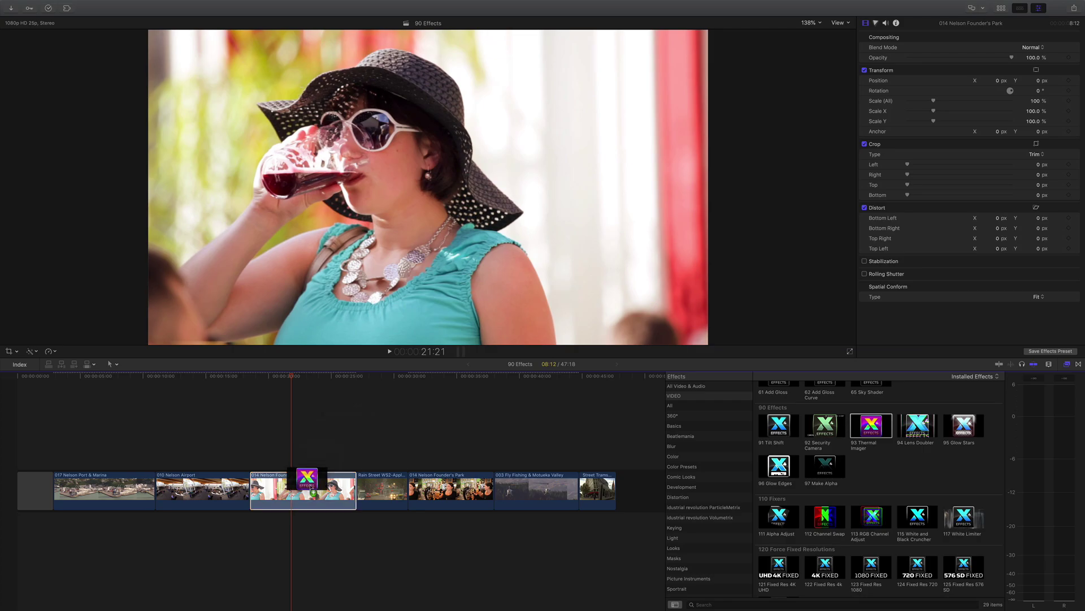
left_click_drag(312, 487, 311, 488)
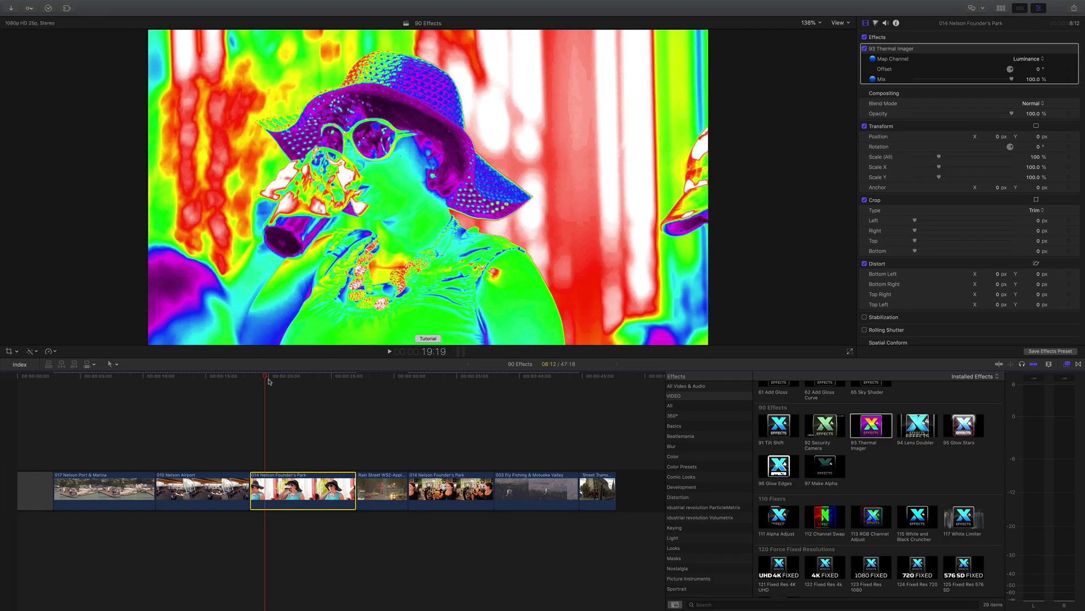
left_click_drag(269, 381, 332, 384)
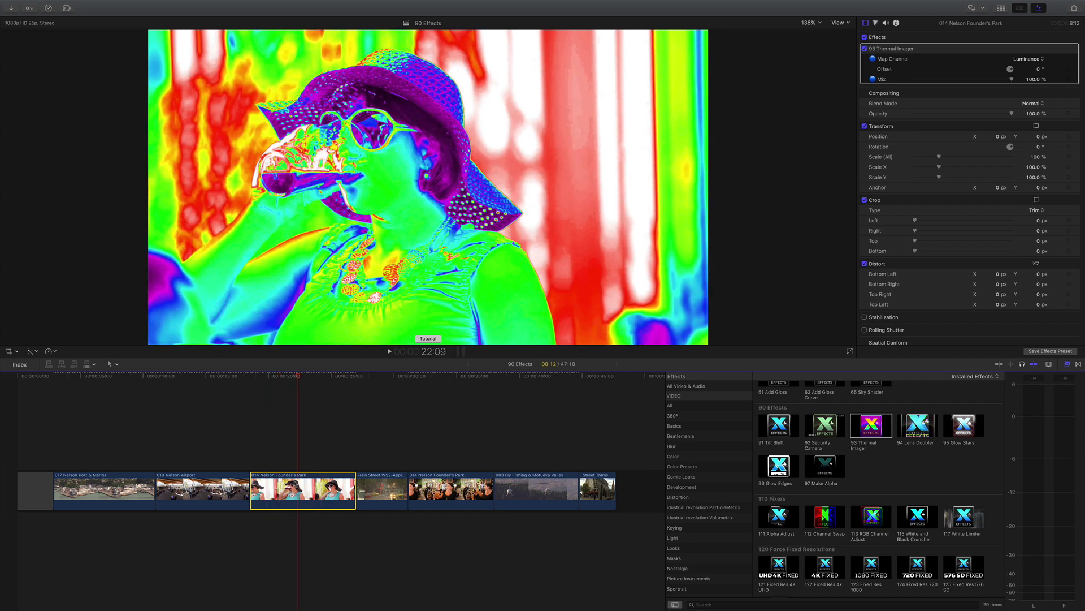
left_click(1036, 61)
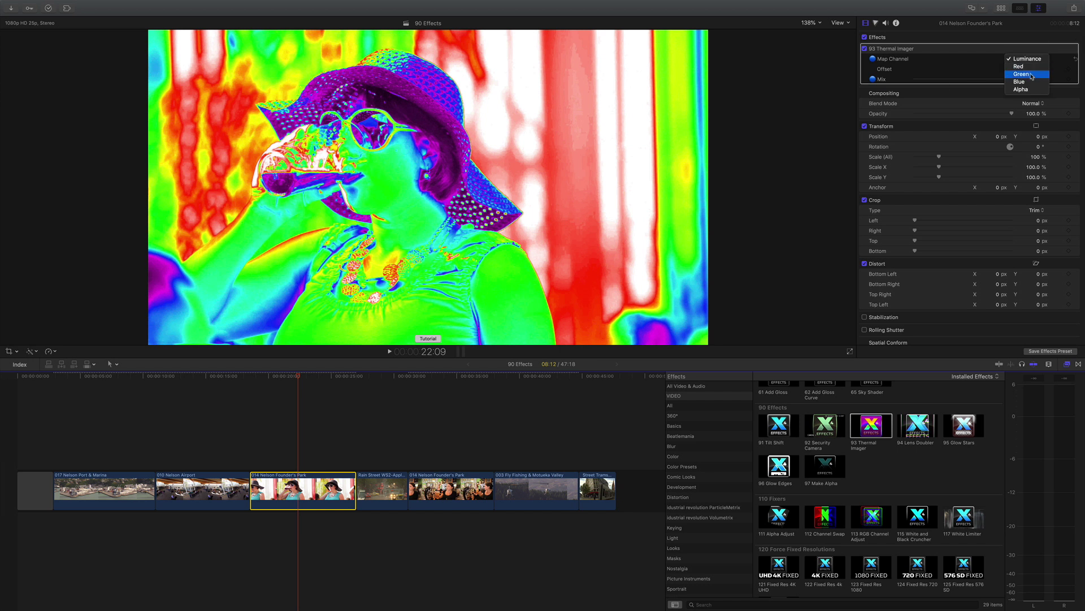
left_click(974, 64)
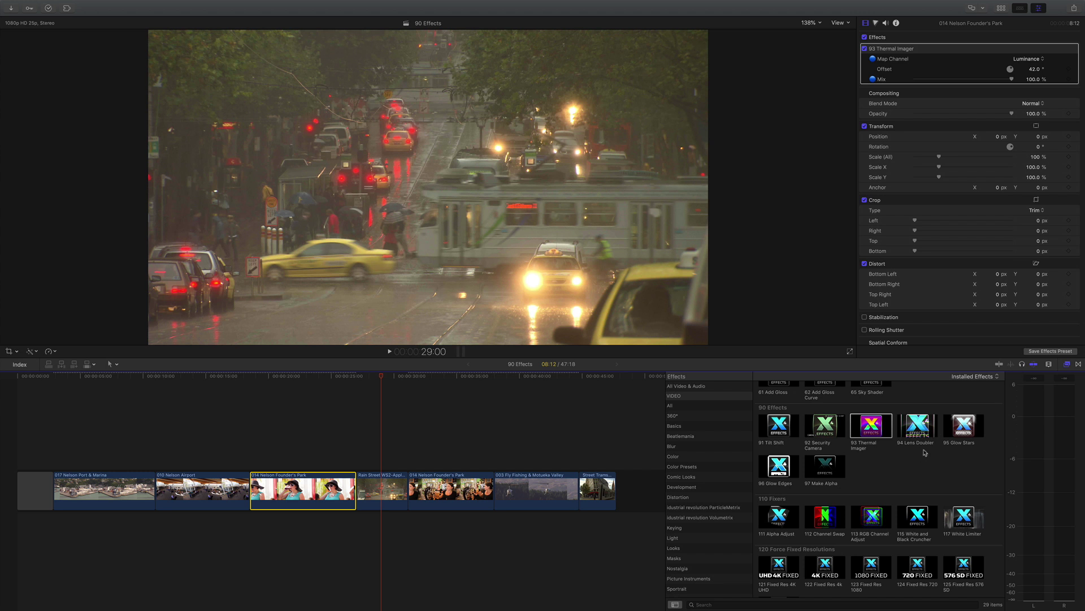
Apply 94 Lens Doubler to the Rain Street WS2 clip and scrub through it to preview.
left_click_drag(923, 434, 382, 490)
left_click(382, 489)
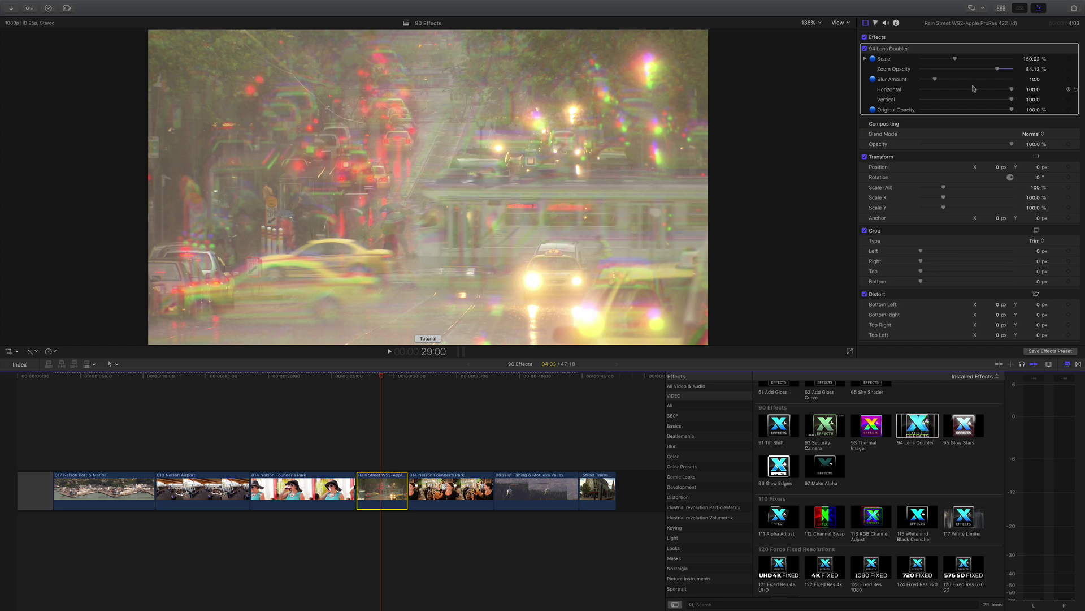
left_click_drag(383, 383, 379, 463)
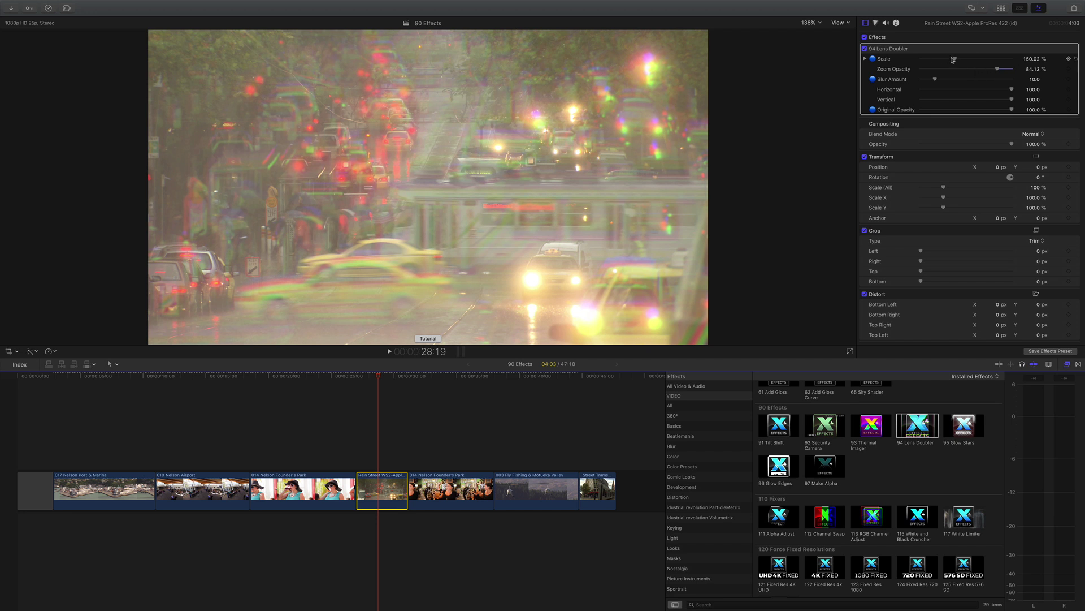
Set Lens Doubler Scale to about 144.48%, Zoom Opacity 67.68% and Blur Amount 13.0.
left_click_drag(953, 59, 938, 70)
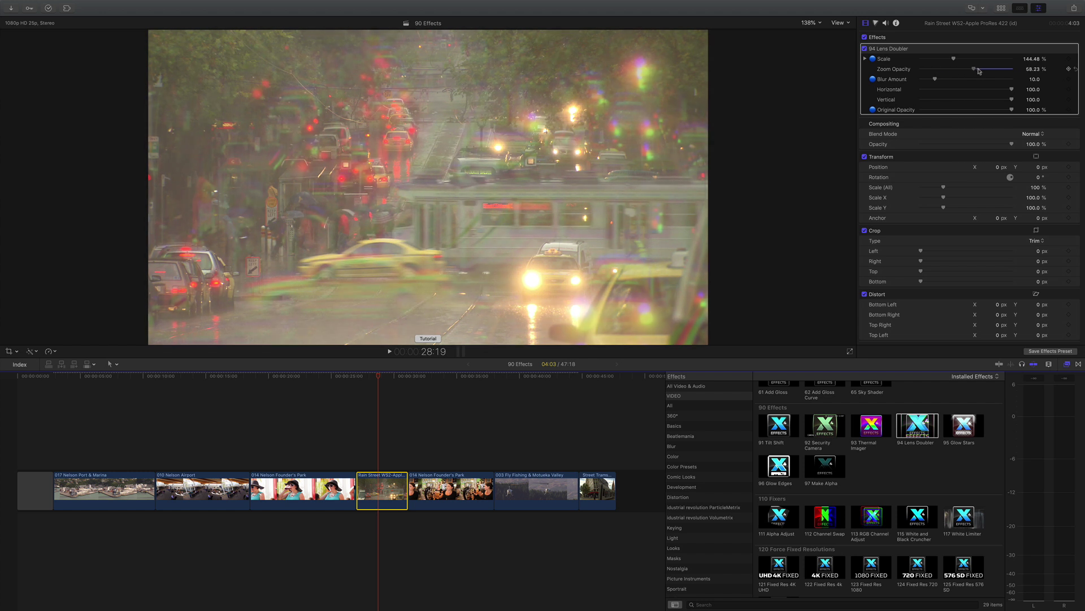
left_click_drag(979, 70, 987, 107)
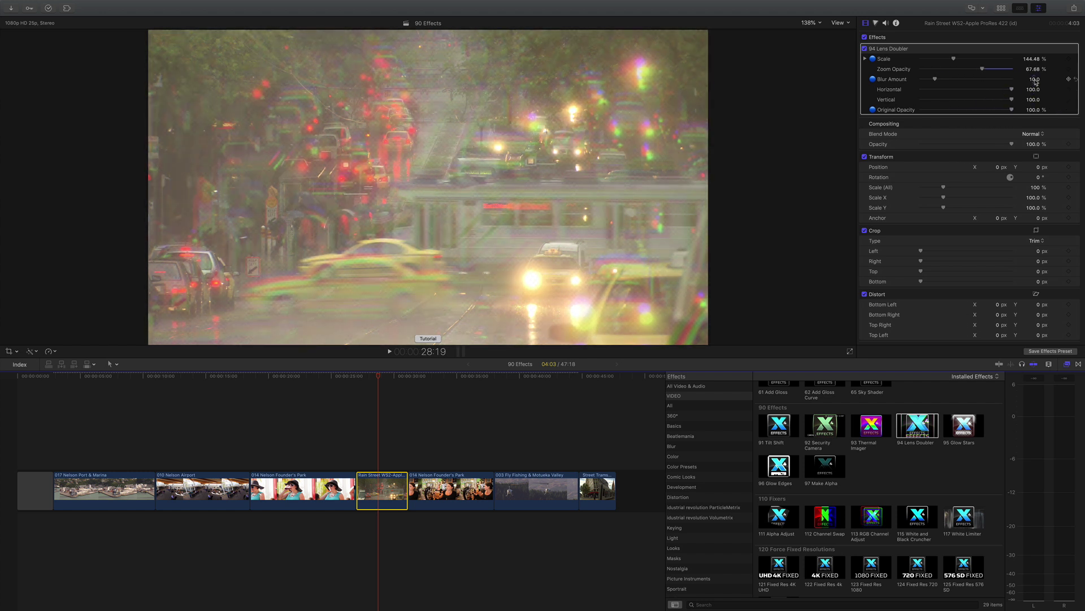
mouse_move(938, 79)
left_mouse_down()
mouse_move(1000, 79)
mouse_move(939, 79)
left_mouse_up()
mouse_move(387, 379)
left_mouse_down()
mouse_move(363, 378)
mouse_move(404, 378)
mouse_move(372, 378)
mouse_move(394, 377)
left_mouse_up()
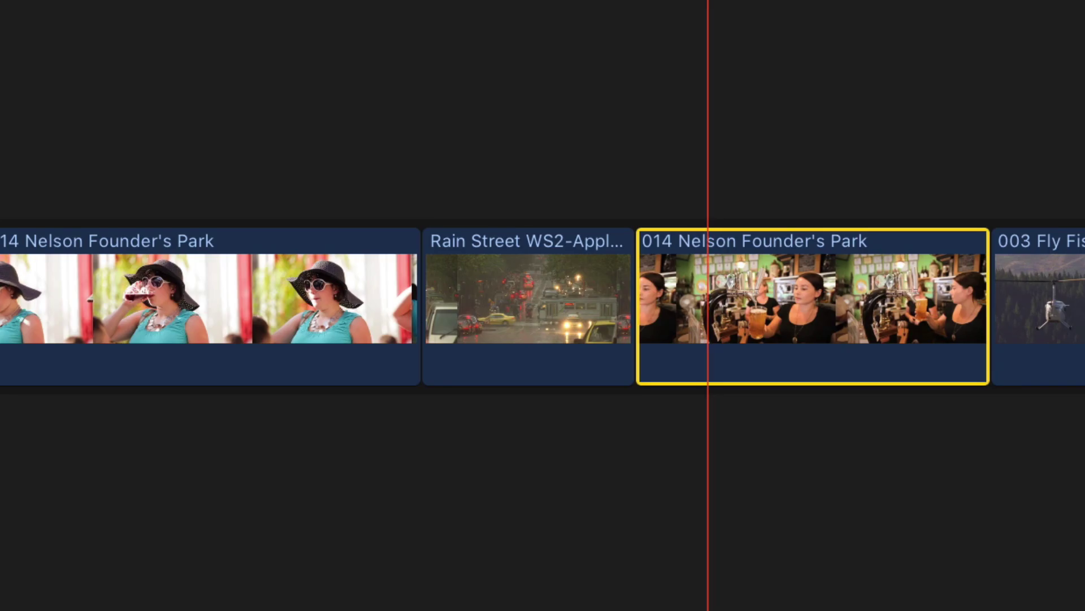
Apply 95 Glow Stars to the 014 Nelson Founder's Park bar clip and raise Threshold to 0.9.
key("Left")
key("Left")
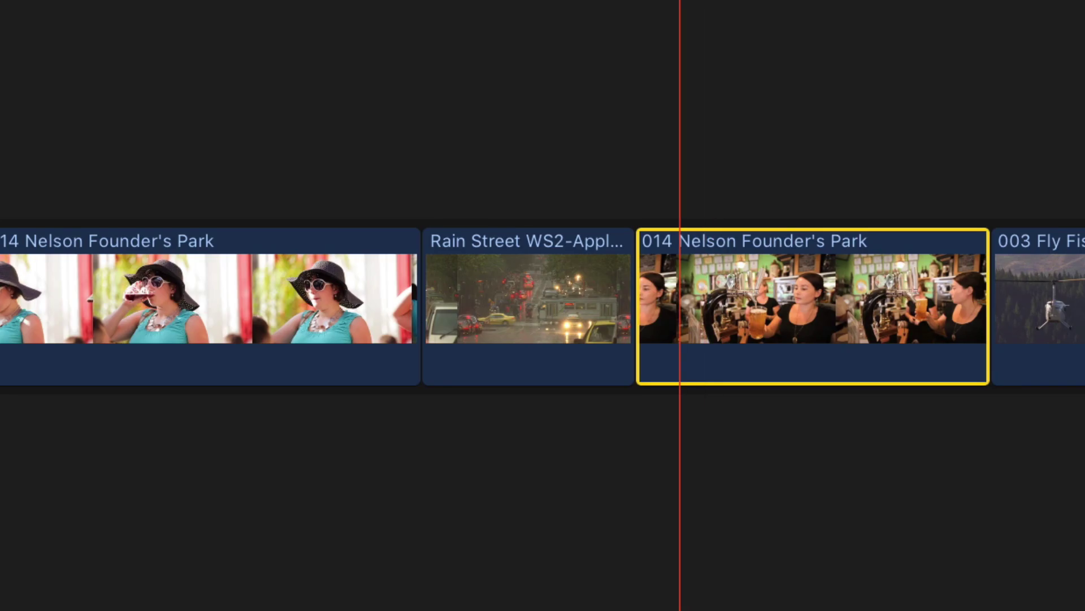
key("space")
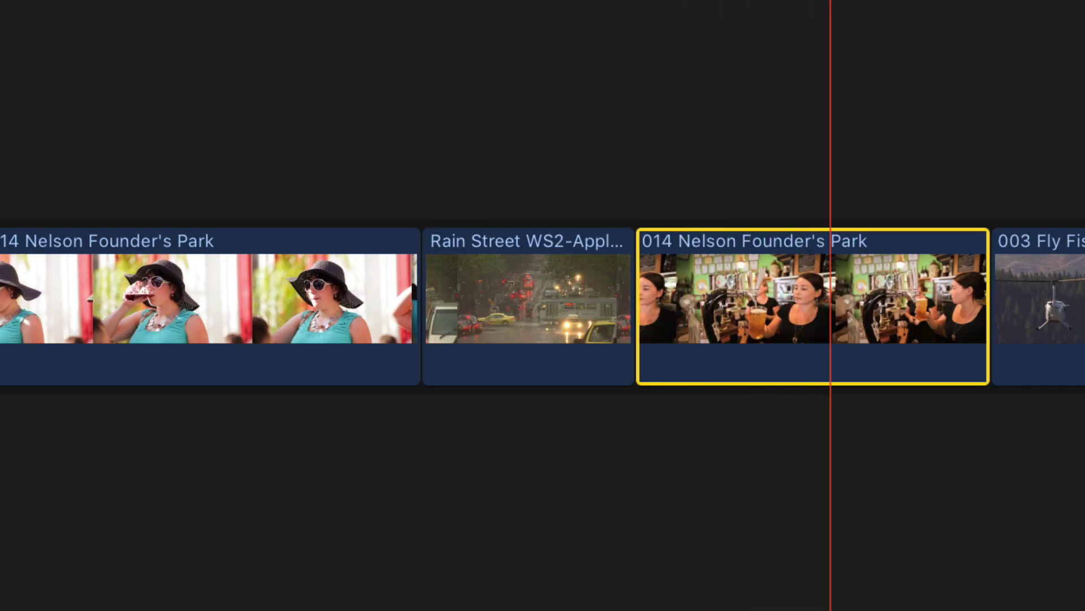
key("j")
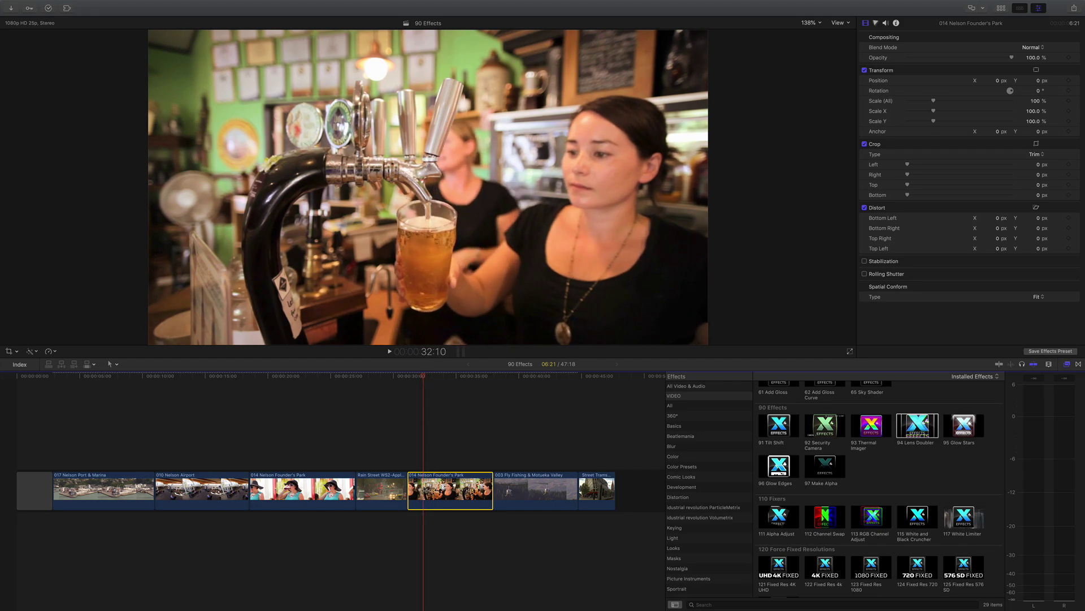
left_click_drag(954, 443, 449, 486)
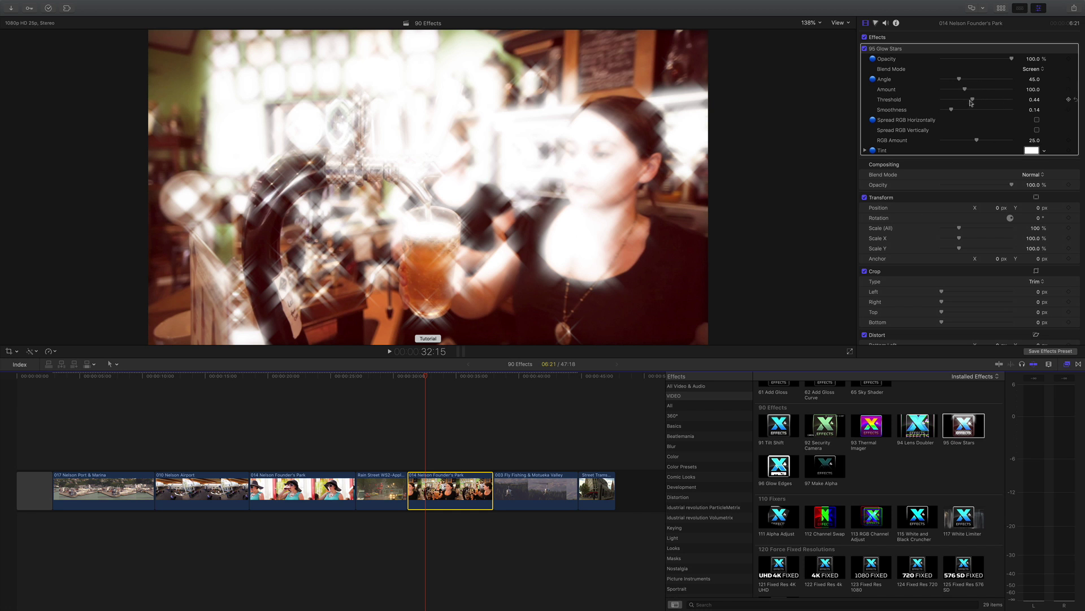
left_click_drag(971, 100, 1003, 102)
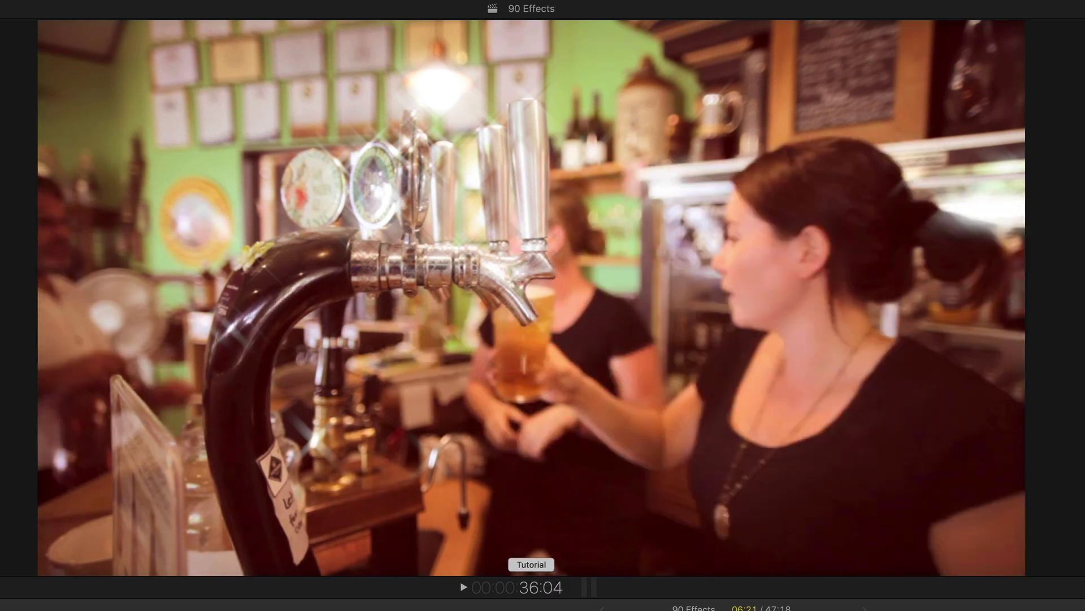
key("l")
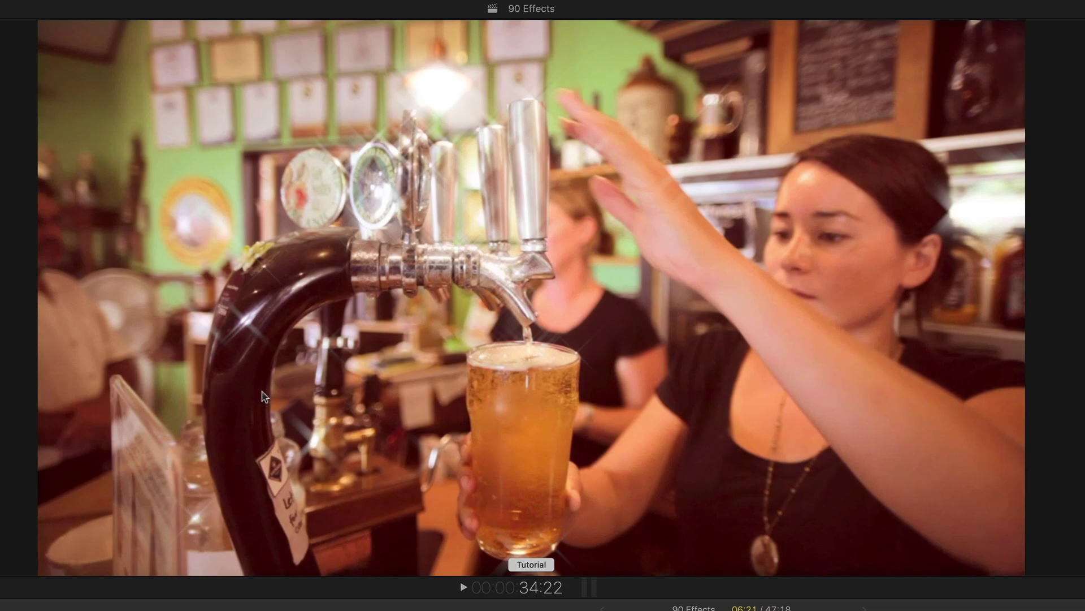
key("Escape")
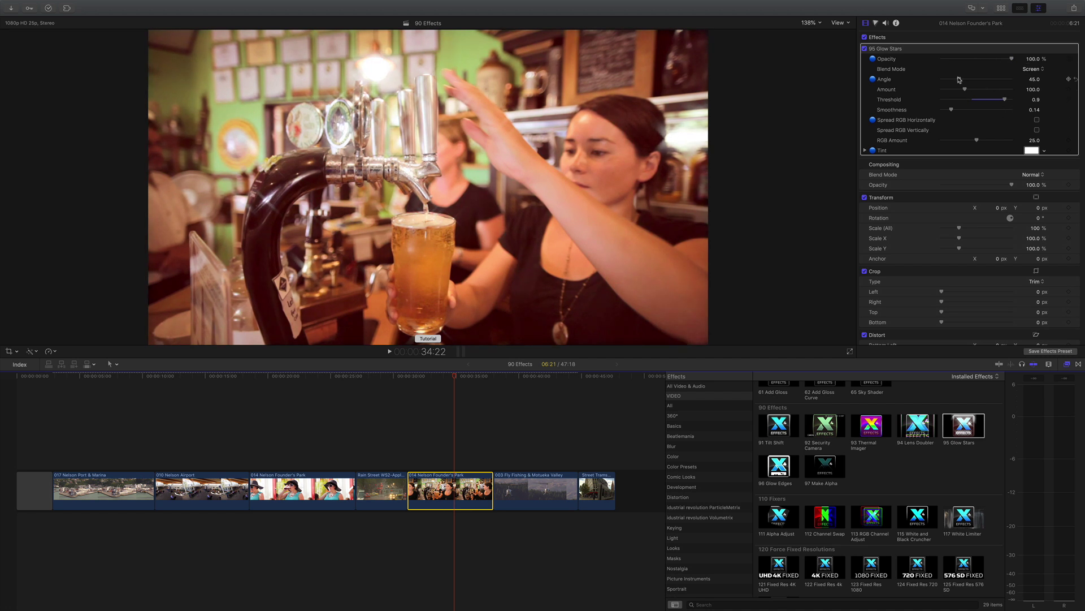
Set Glow Stars Angle to 144.24 and Smoothness to 0.58, and tint it the beer's orange.
left_click_drag(959, 80, 989, 118)
left_click(1030, 150)
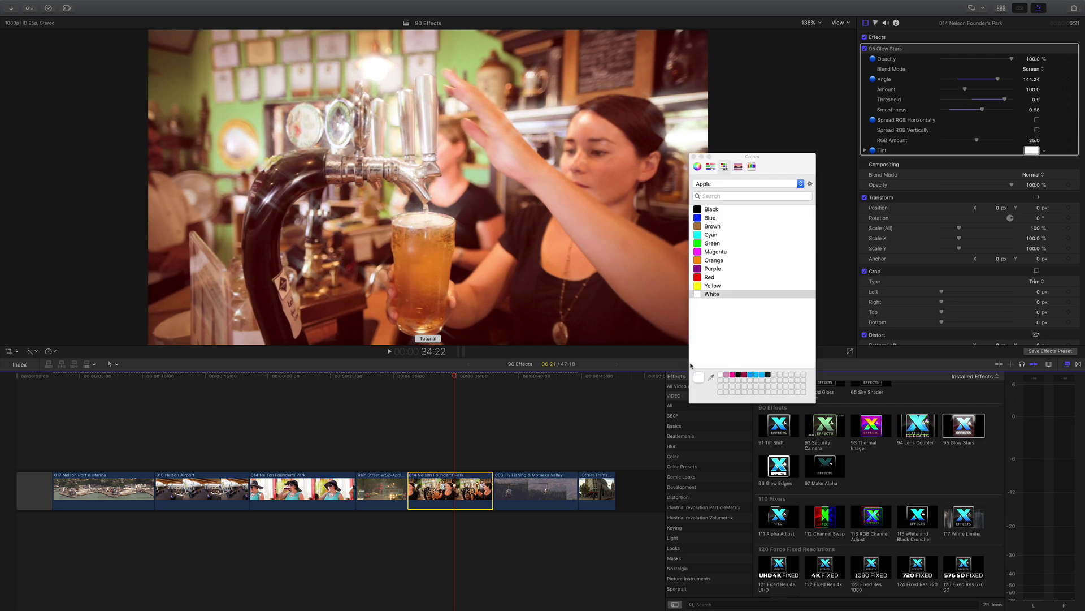
left_click(711, 377)
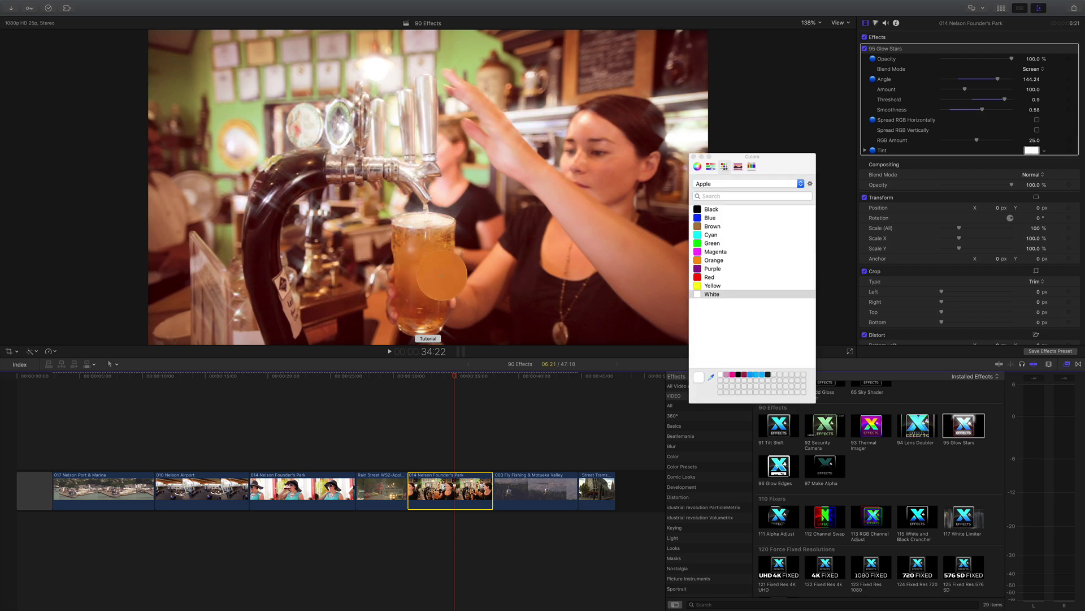
left_click(442, 278)
left_click(694, 157)
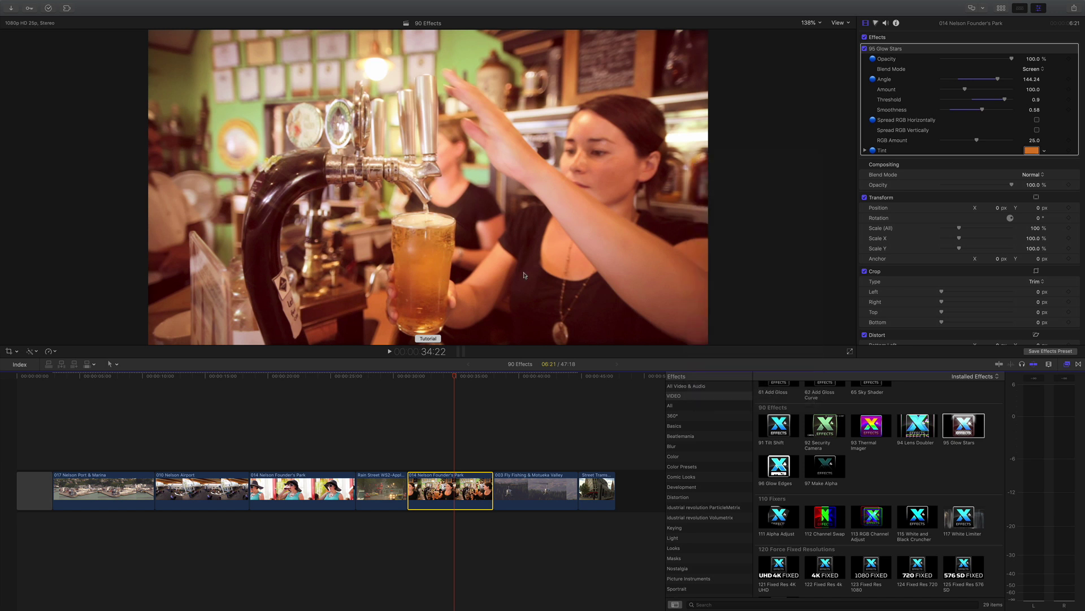
mouse_move(455, 372)
left_mouse_down()
mouse_move(424, 377)
mouse_move(444, 382)
left_mouse_up()
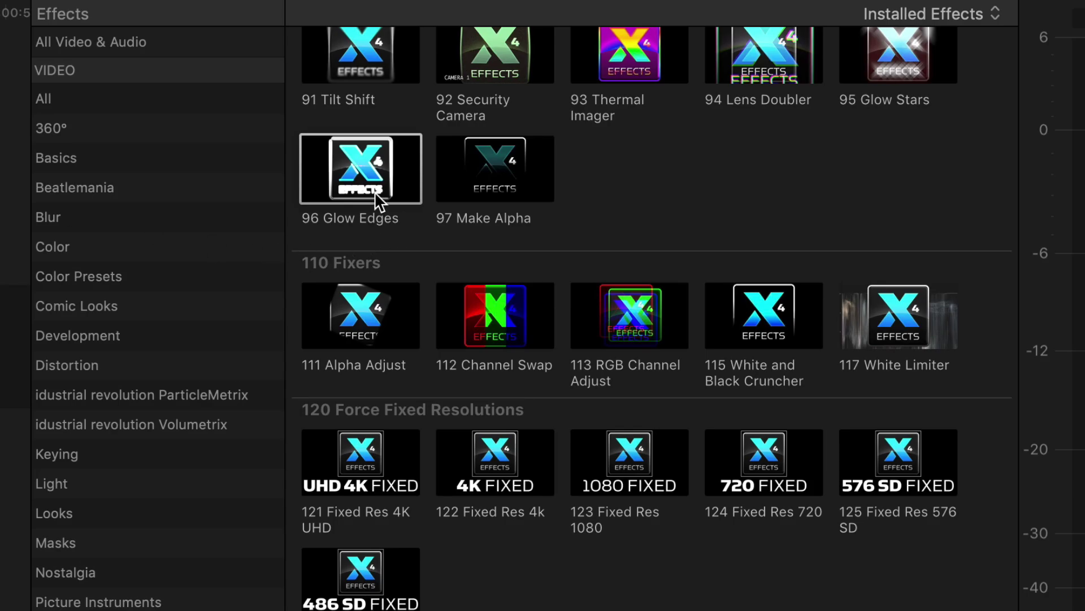
Apply 96 Glow Edges to the 003 Fly Fishing & Motueka Valley helicopter clip with Intensity 38.
left_click(785, 475)
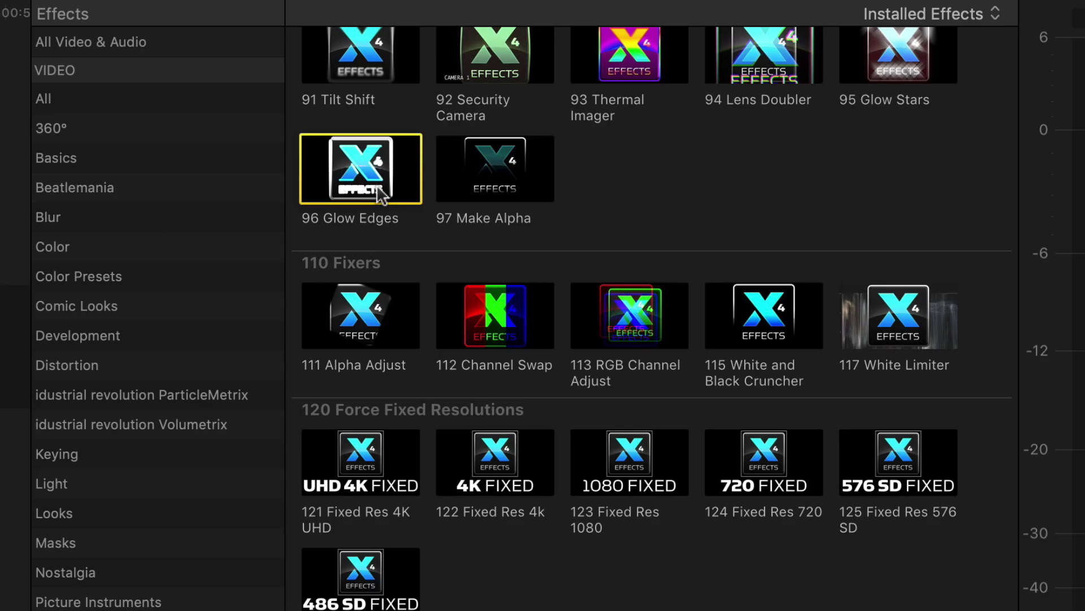
double_click(377, 195)
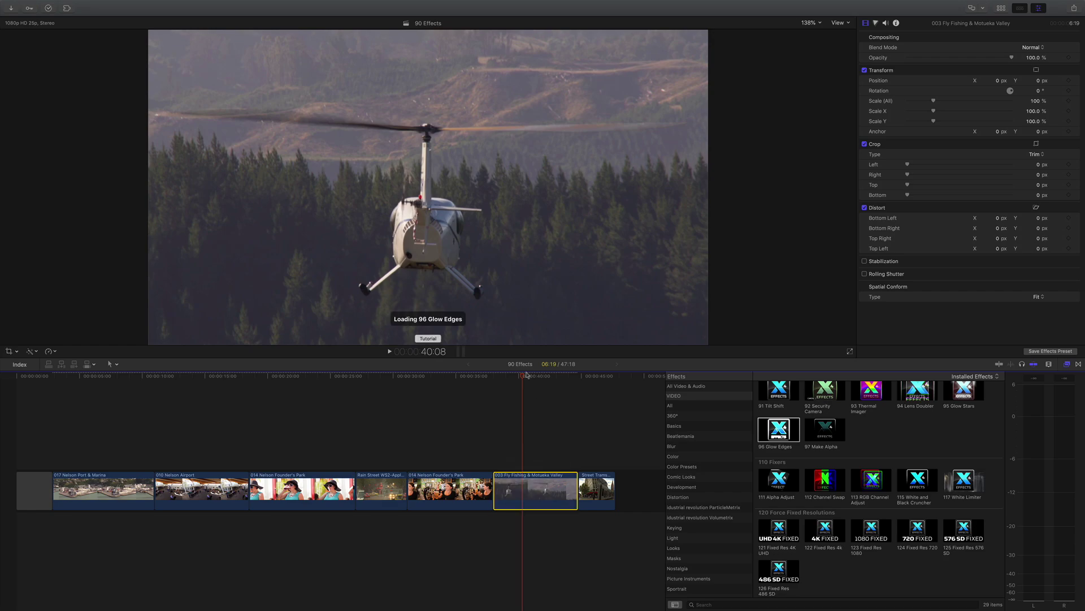
mouse_move(526, 375)
left_mouse_down()
mouse_move(535, 385)
mouse_move(523, 385)
left_mouse_up()
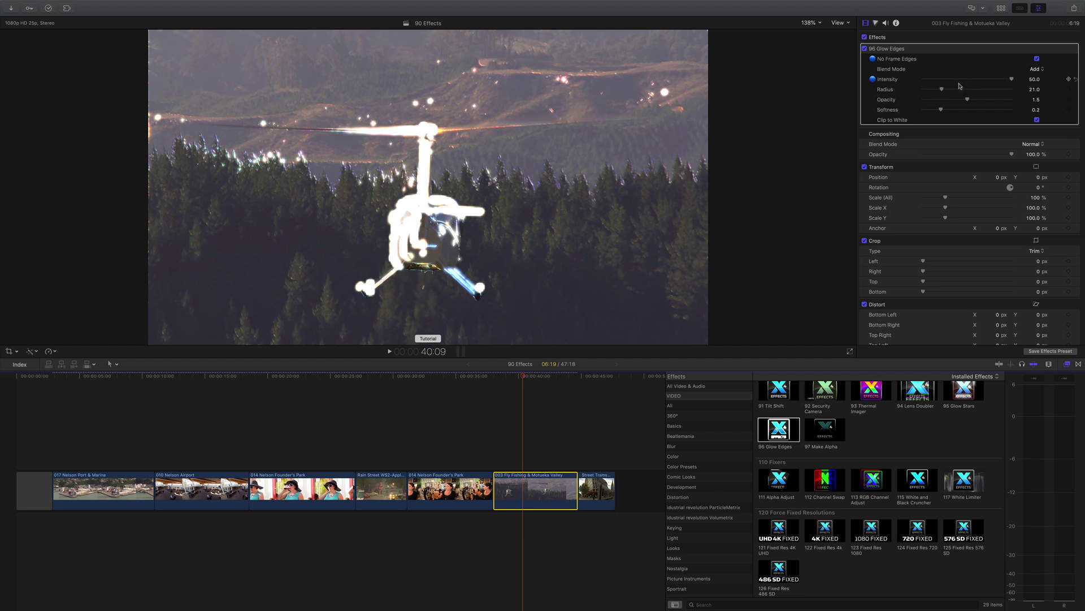
left_click_drag(1010, 79, 935, 102)
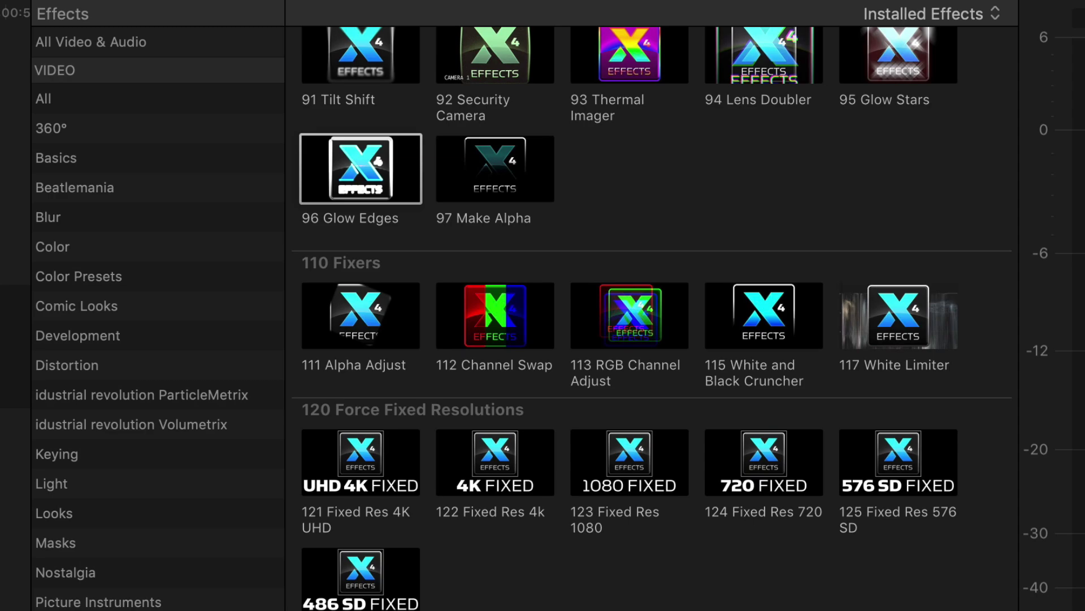
Apply 97 Make Alpha to the Street Trams clip and enable Invert Mask so the sky turns transparent.
left_click_drag(491, 189, 610, 483)
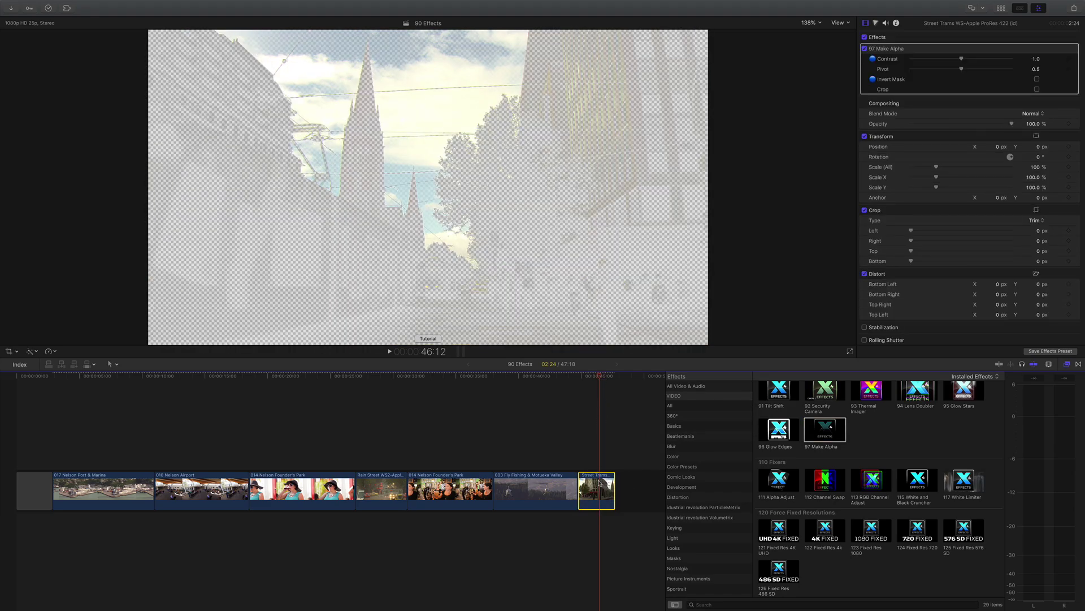
left_click(1037, 79)
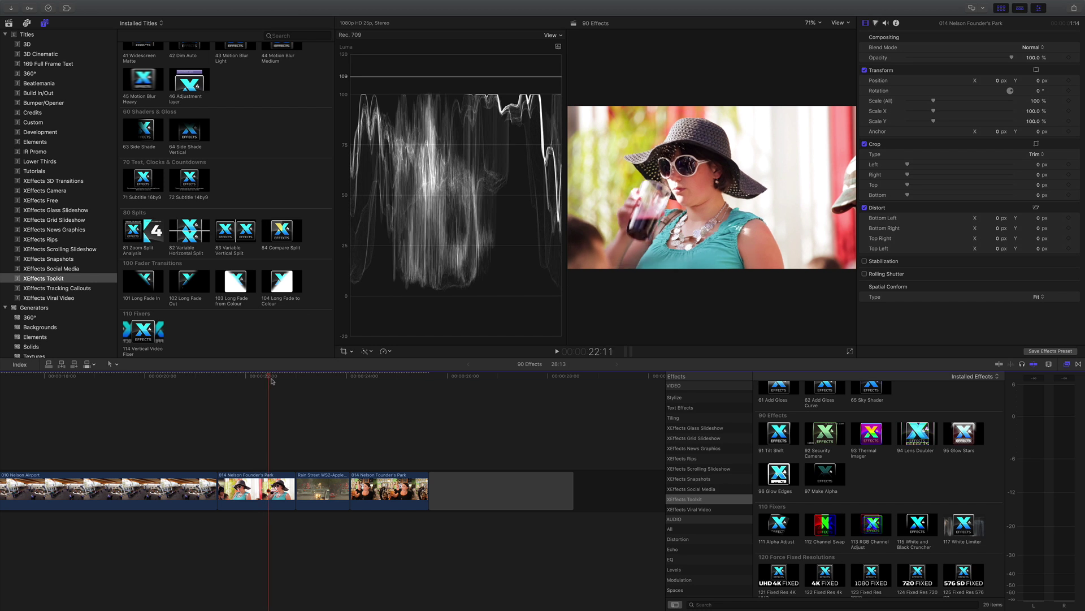
Connect the 102 Long Fade Out title above the clips, starting at the 014 Nelson Founder's Park clip.
left_click_drag(321, 378, 248, 378)
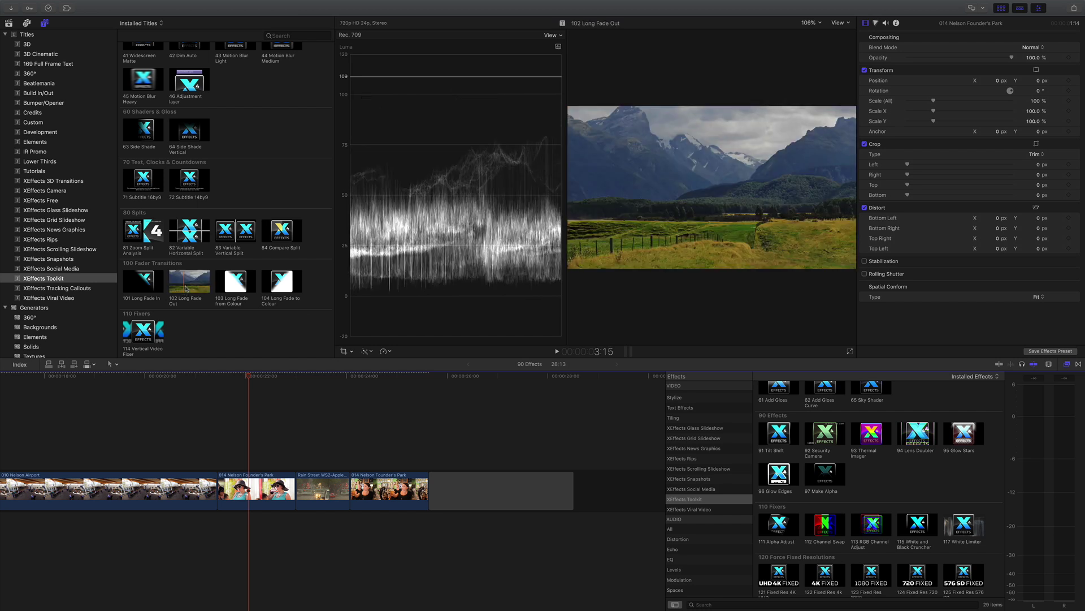
left_click_drag(185, 291, 224, 465)
key("super+7")
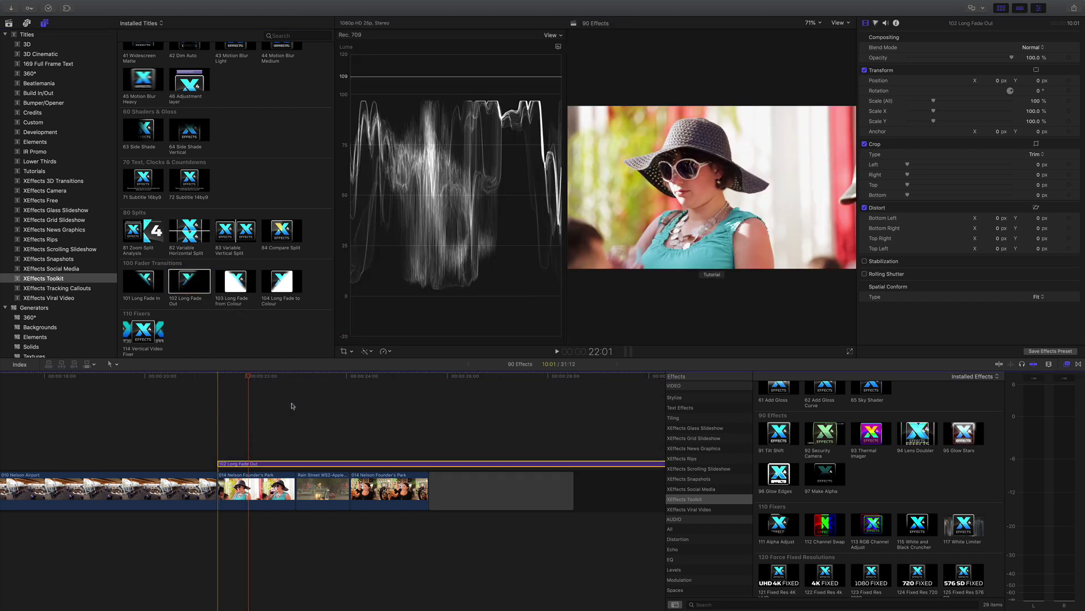
scroll(291, 405, "right", 5)
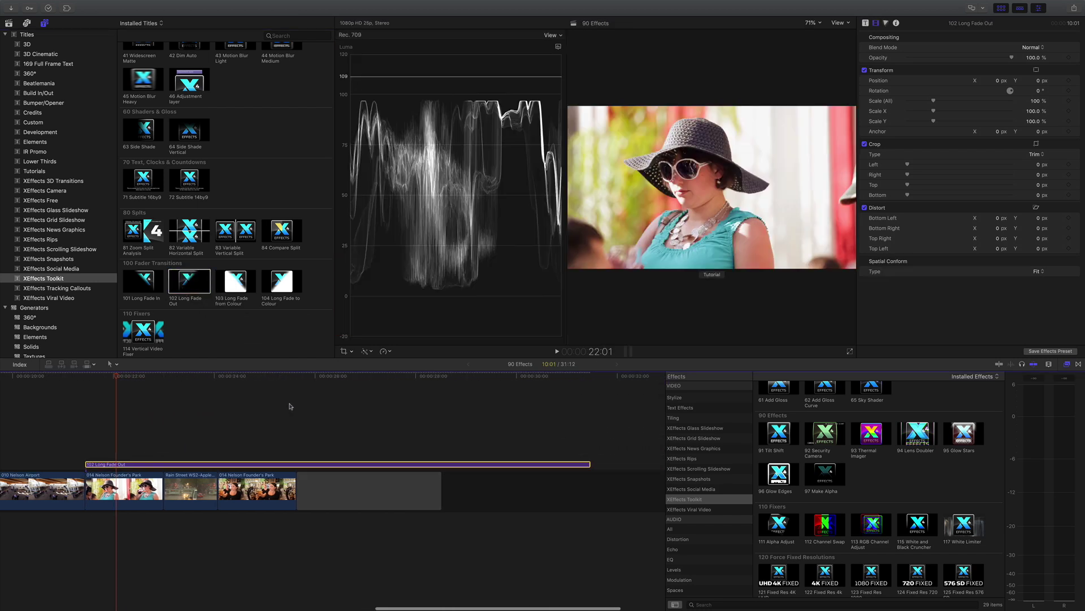
Trim the Long Fade Out title to about 4:05, ending with the last clip, and play the fade twice.
left_click_drag(589, 464, 297, 469)
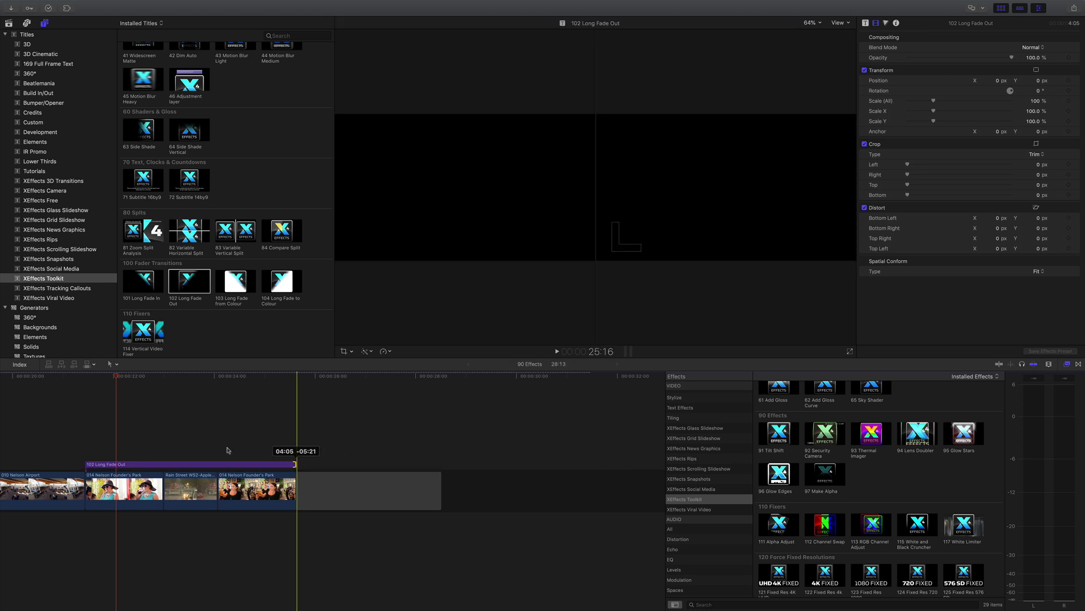
scroll(227, 450, "left", 5)
left_click(224, 377)
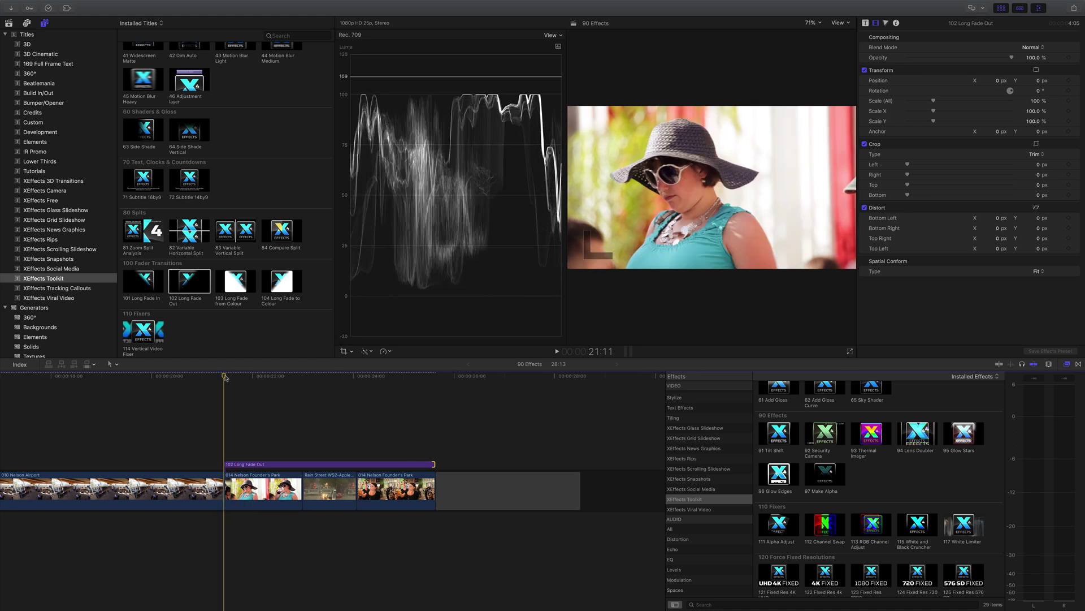
key("space")
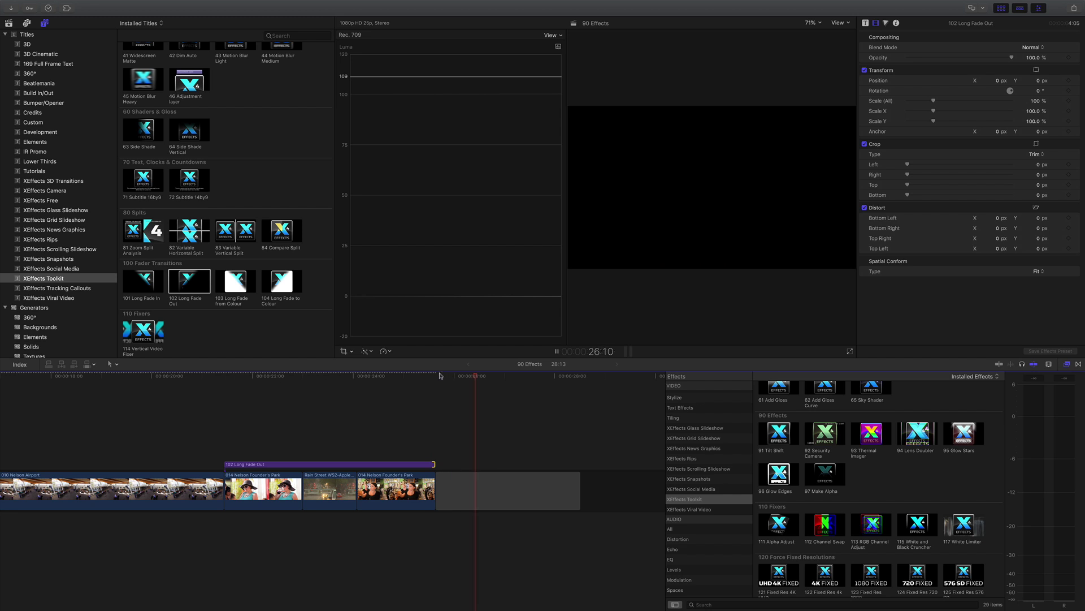
left_click(416, 377)
left_click_drag(416, 378, 225, 379)
key("space")
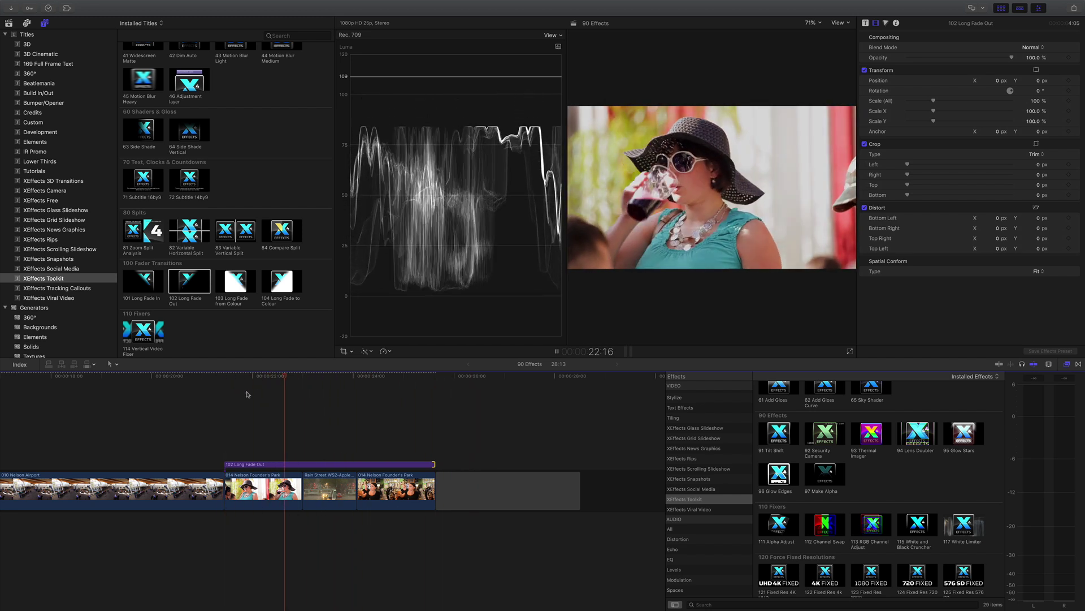
key("space")
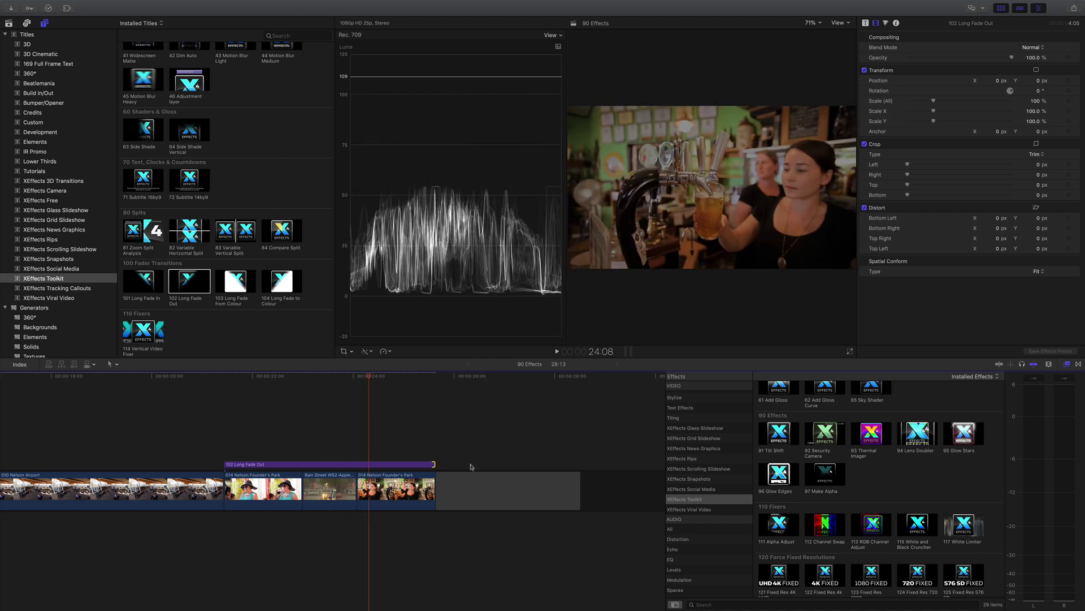